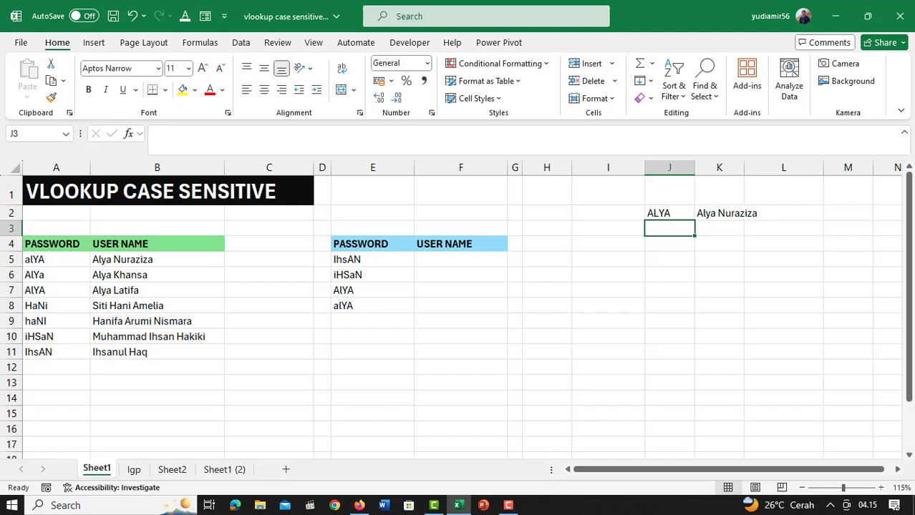
# Step: Clear the lookup value in cell J2
pyautogui.click(667, 209)
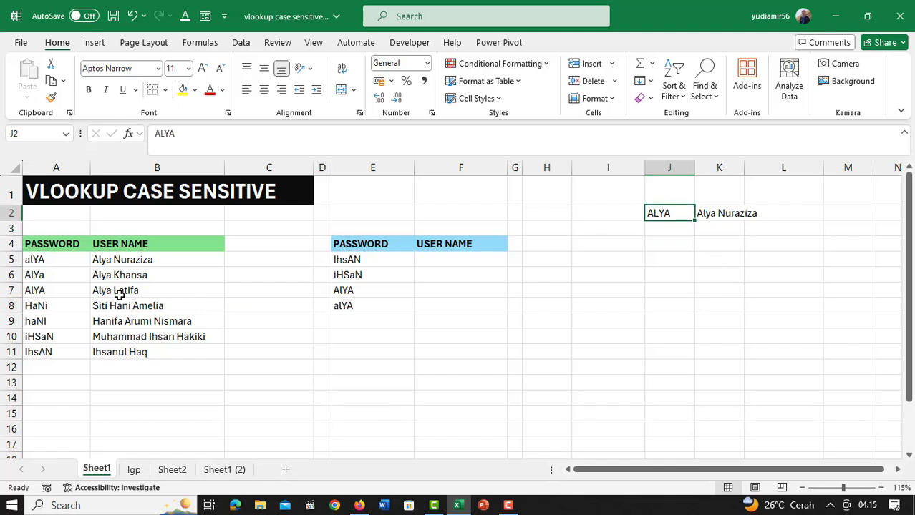
pyautogui.click(35, 261)
pyautogui.click(669, 214)
pyautogui.press('Delete')
pyautogui.click(595, 241)
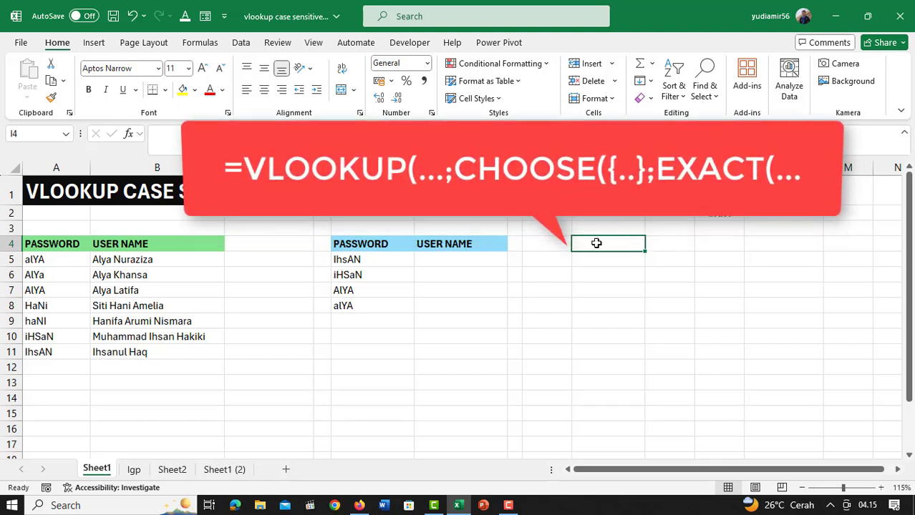
pyautogui.click(617, 293)
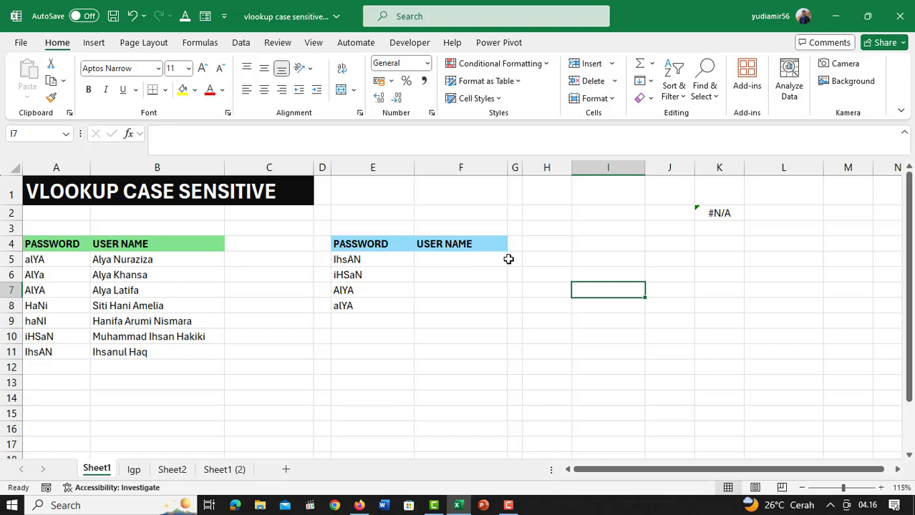
# Step: Enter the formula =CHOOSE({1\2};A5:A11;B5:B11) in cell I4 to combine the password and user name columns
pyautogui.click(609, 244)
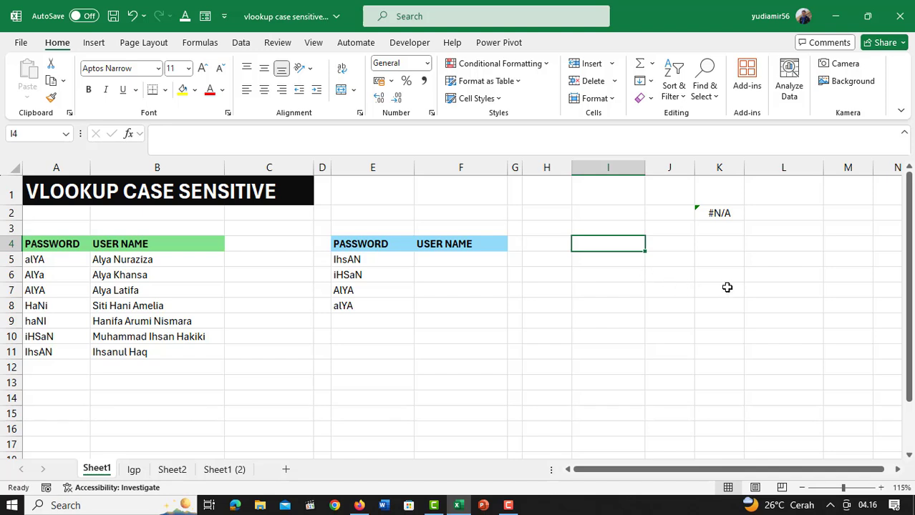
pyautogui.write('=C')
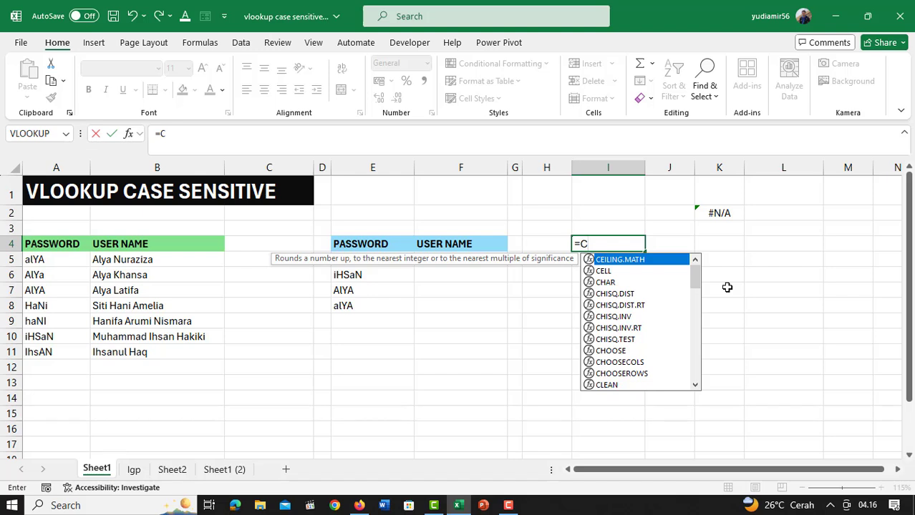
pyautogui.write('HO')
pyautogui.press('Tab')
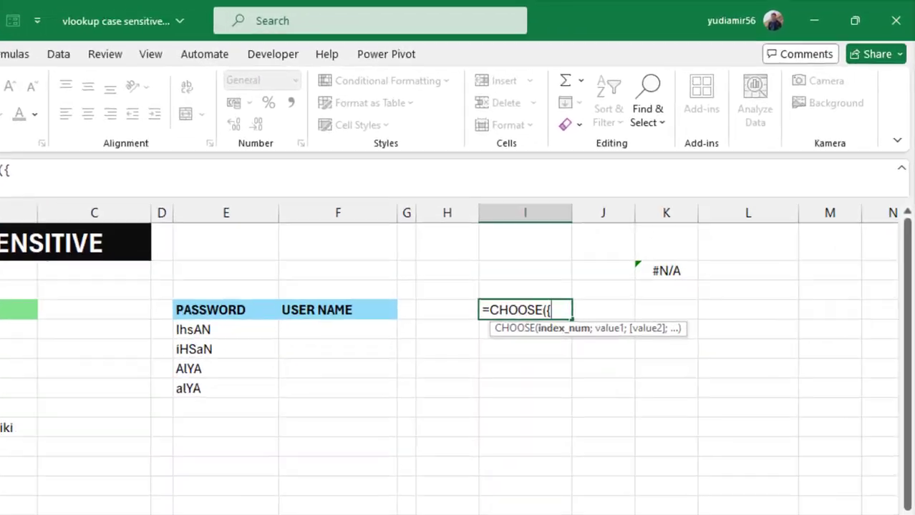
pyautogui.write('1\\')
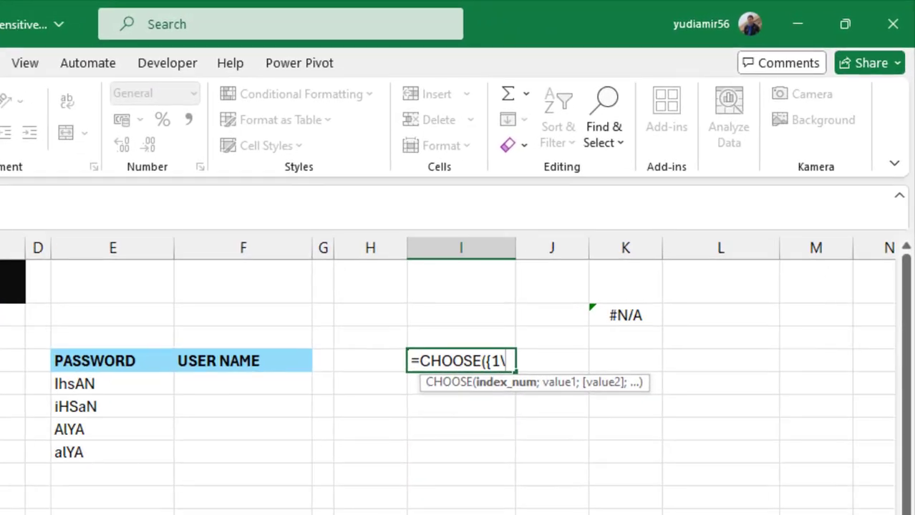
pyautogui.write('2};')
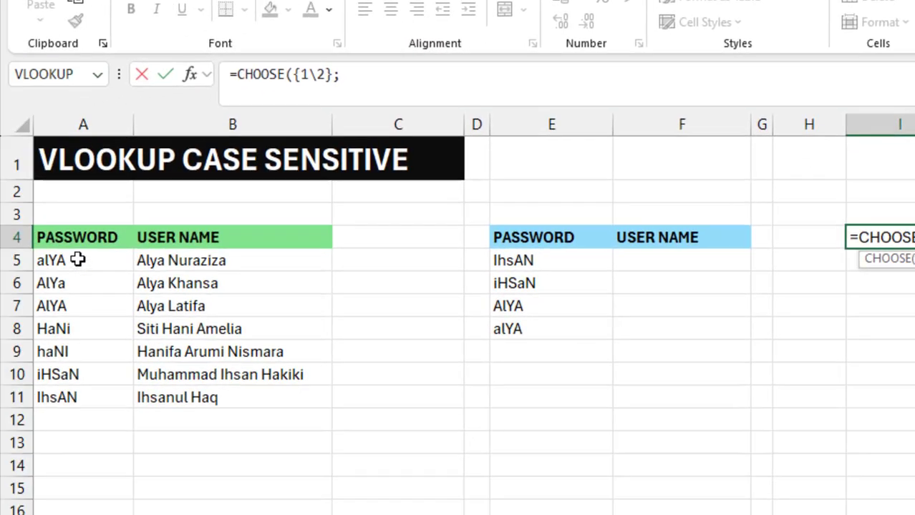
pyautogui.moveTo(93, 261); pyautogui.dragTo(100, 394)
pyautogui.write(';')
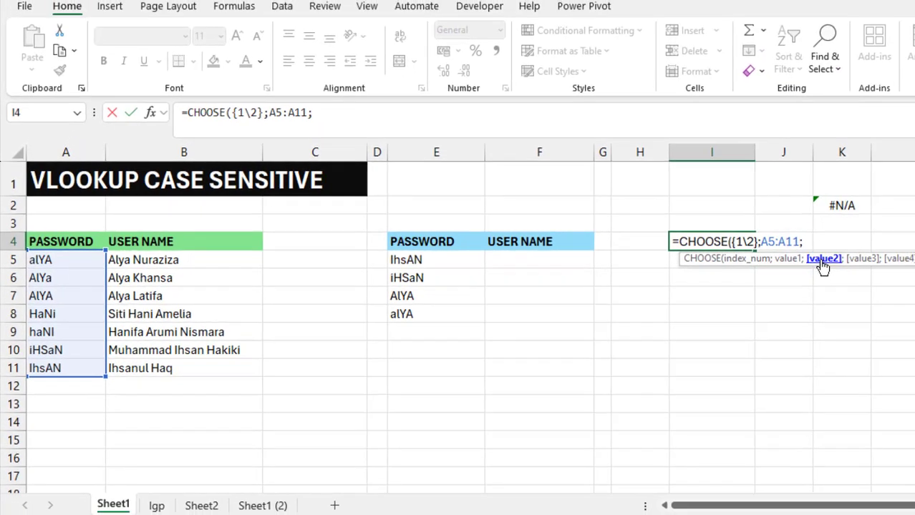
pyautogui.moveTo(164, 261); pyautogui.dragTo(229, 369)
pyautogui.write(')')
pyautogui.press('Return')
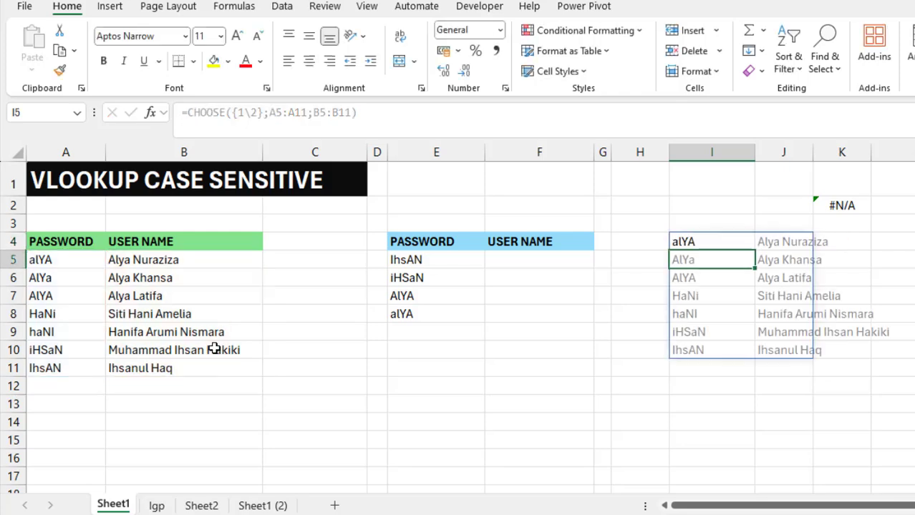
pyautogui.press('Up')
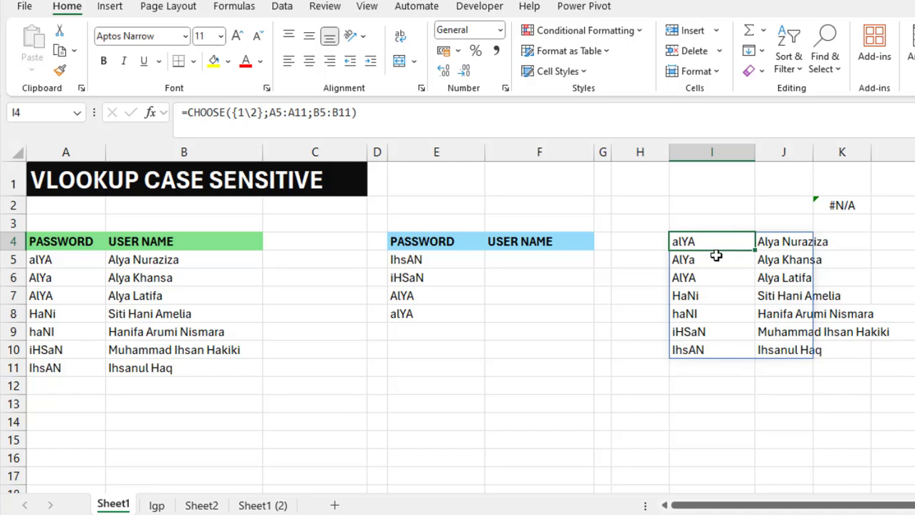
pyautogui.click(696, 385)
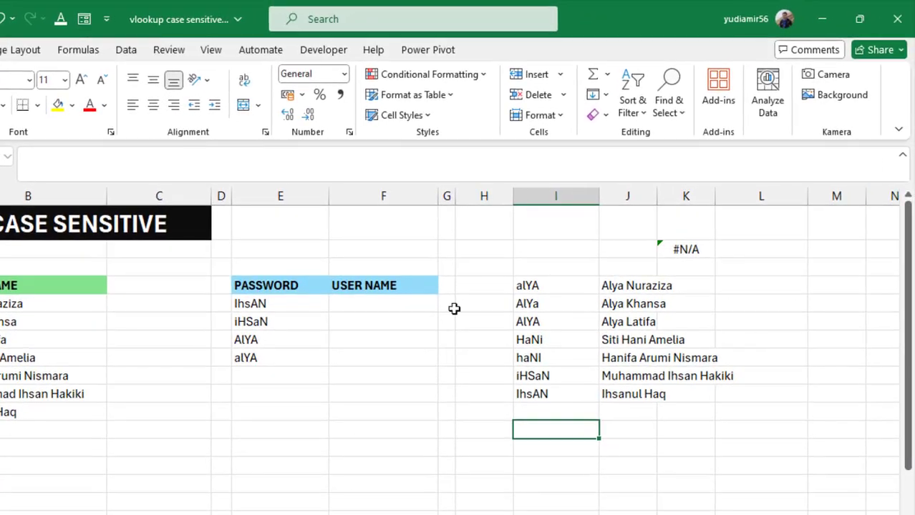
# Step: Copy the password from cell E8 to H12 and enter its all-uppercase variant in I12
pyautogui.click(273, 358)
pyautogui.moveTo(282, 367); pyautogui.dragTo(499, 435)
pyautogui.click(547, 435)
pyautogui.write('ALYA')
pyautogui.press('Return')
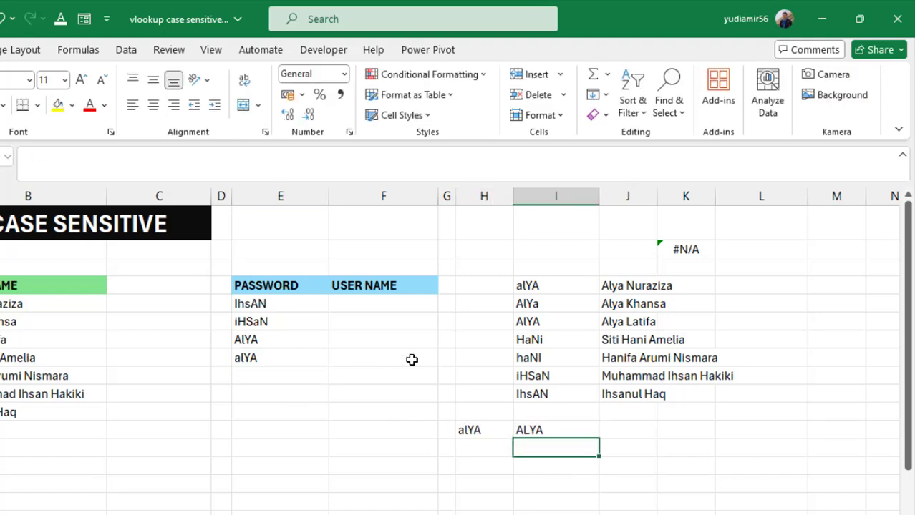
# Step: Compare the two texts in row 12 case-sensitively with the formula =EXACT(H12;I12) in cell J12
pyautogui.press('Up')
pyautogui.press('Right')
pyautogui.write('=E')
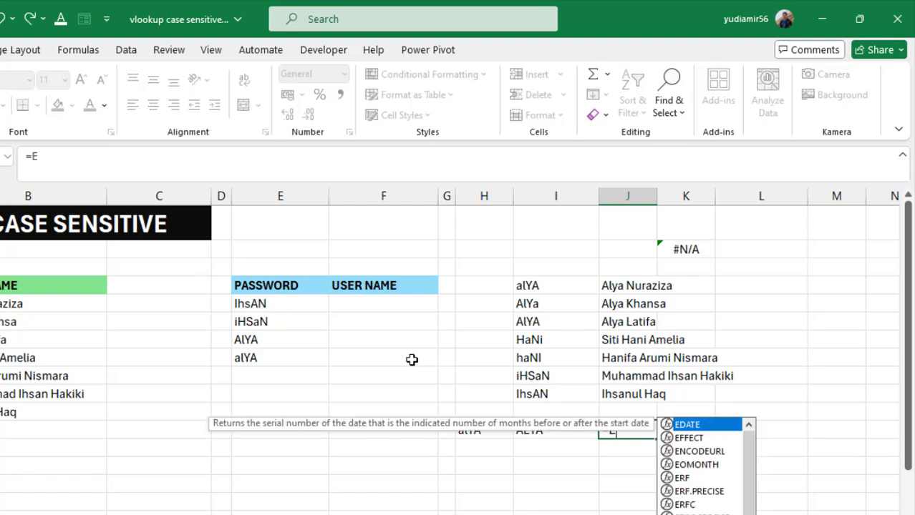
pyautogui.write('X')
pyautogui.press('Tab')
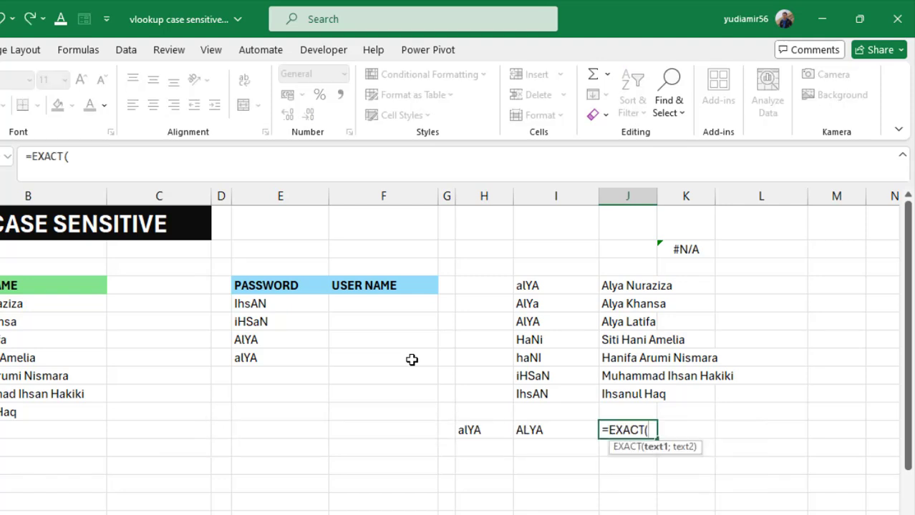
pyautogui.press('Left')
pyautogui.press('Left')
pyautogui.write(';')
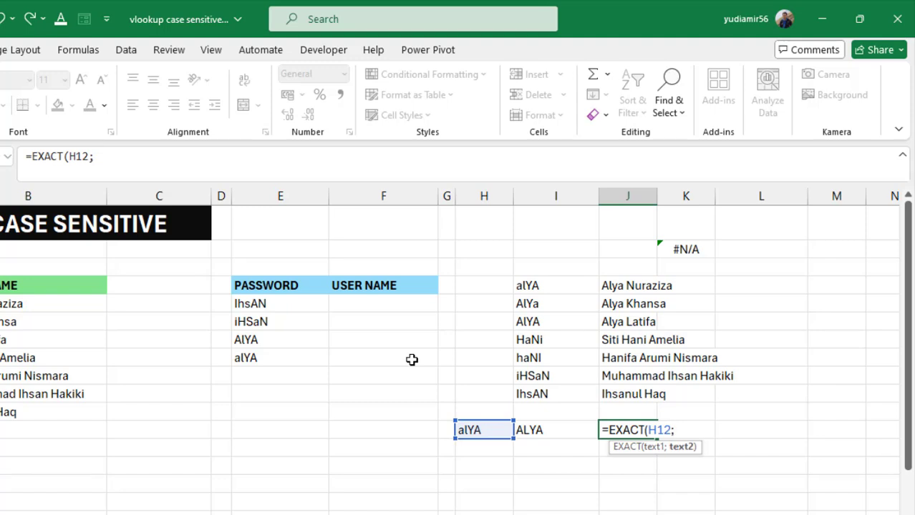
pyautogui.press('Left')
pyautogui.write(')')
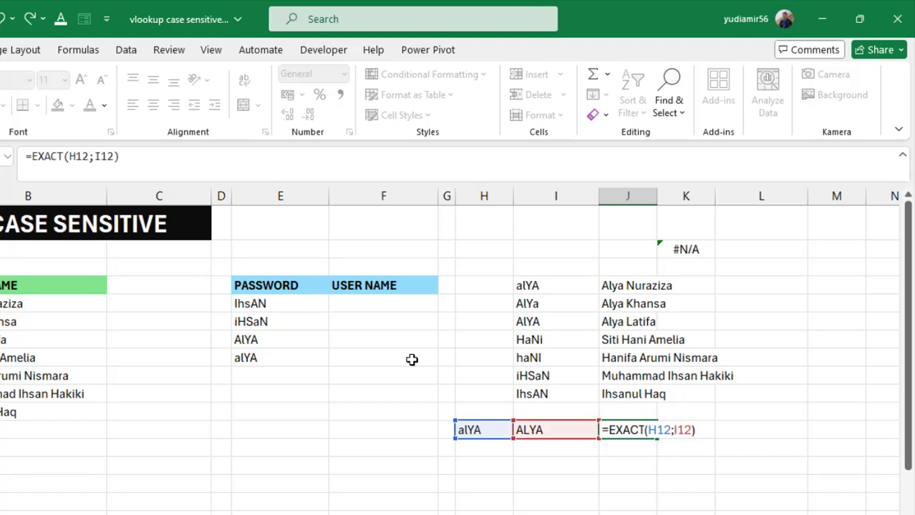
pyautogui.press('Return')
pyautogui.press('Up')
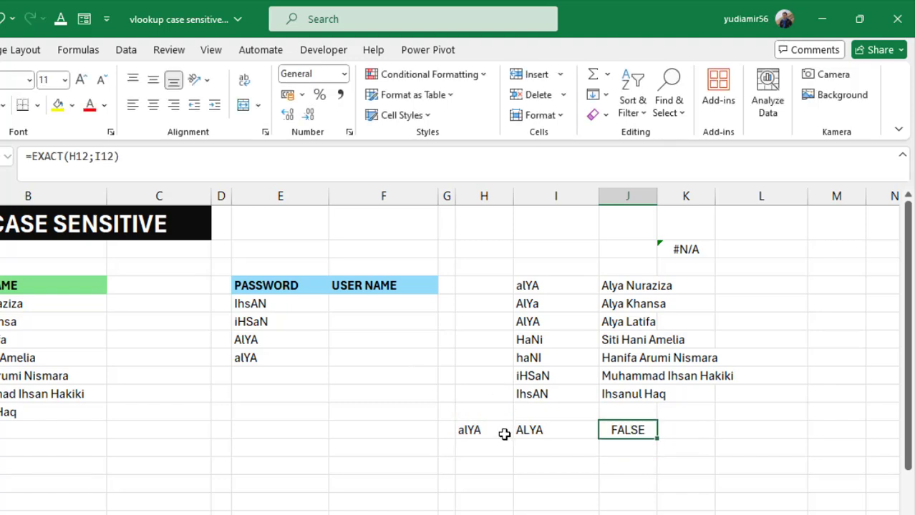
pyautogui.click(475, 429)
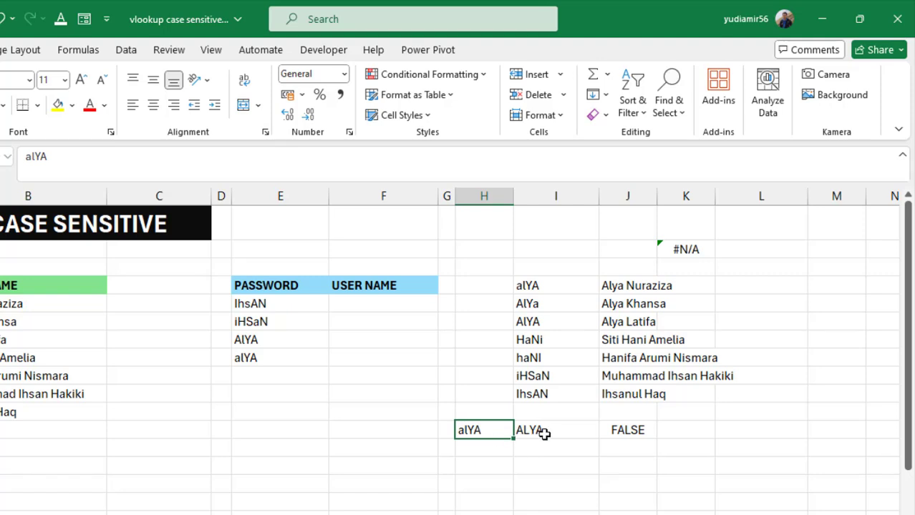
pyautogui.click(547, 438)
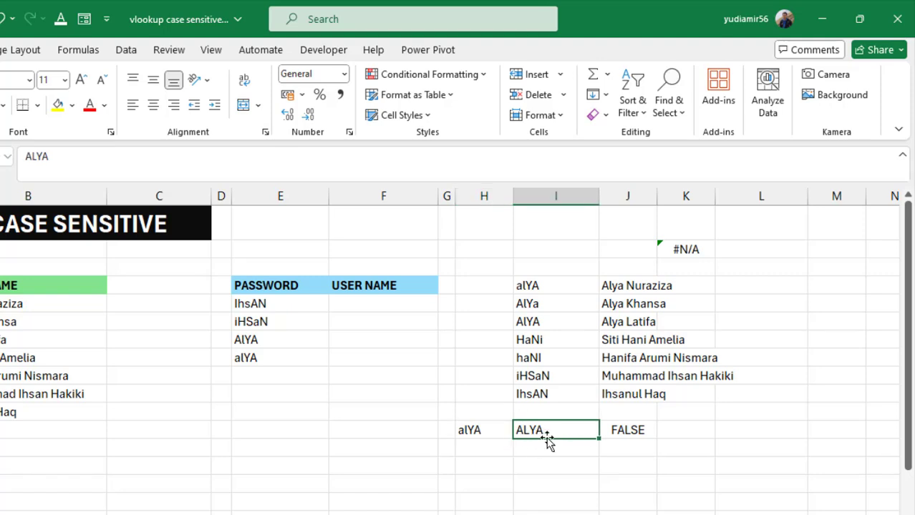
pyautogui.click(626, 435)
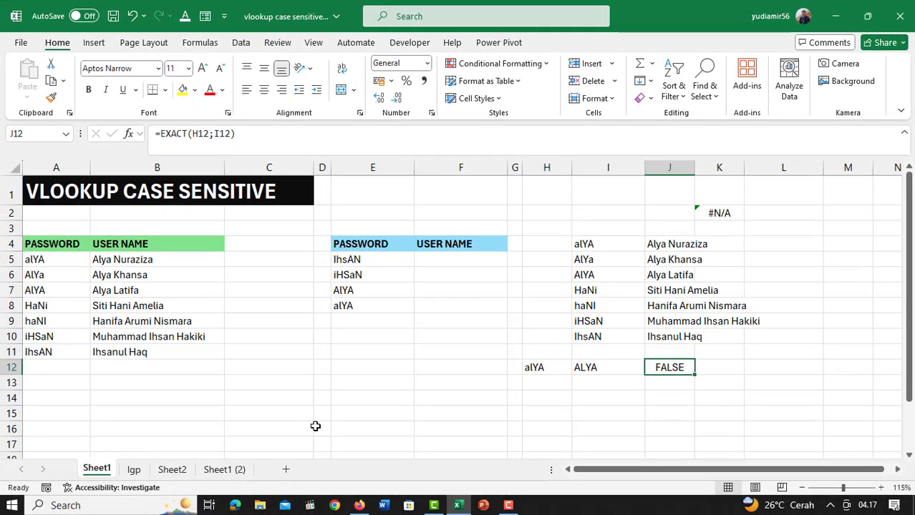
pyautogui.click(350, 399)
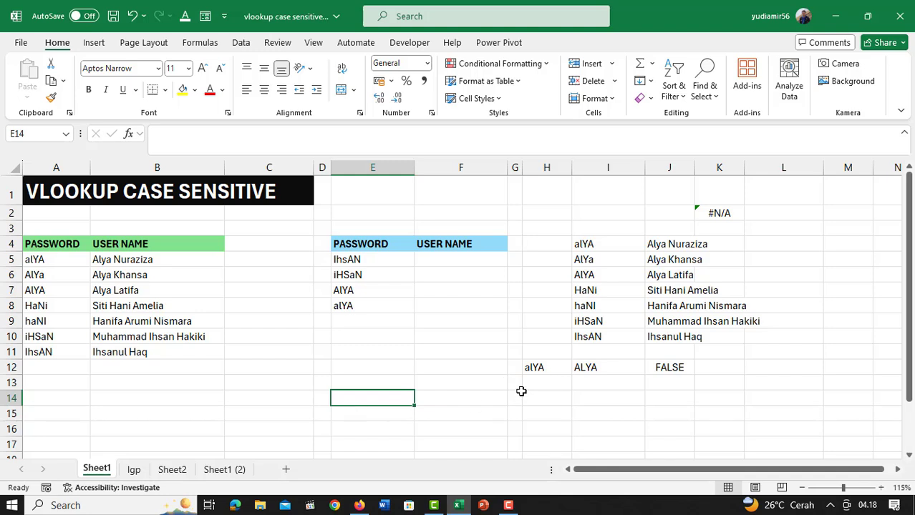
# Step: Begin a CHOOSE formula in cell E13 with index {1\2} and EXACT(H12;$A$5:$A$11) as its first value
pyautogui.click(362, 385)
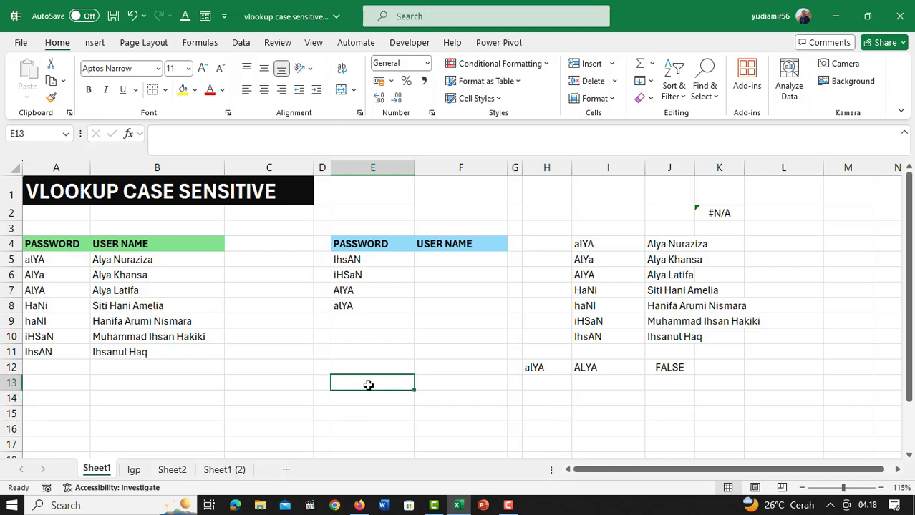
pyautogui.write('=CHO')
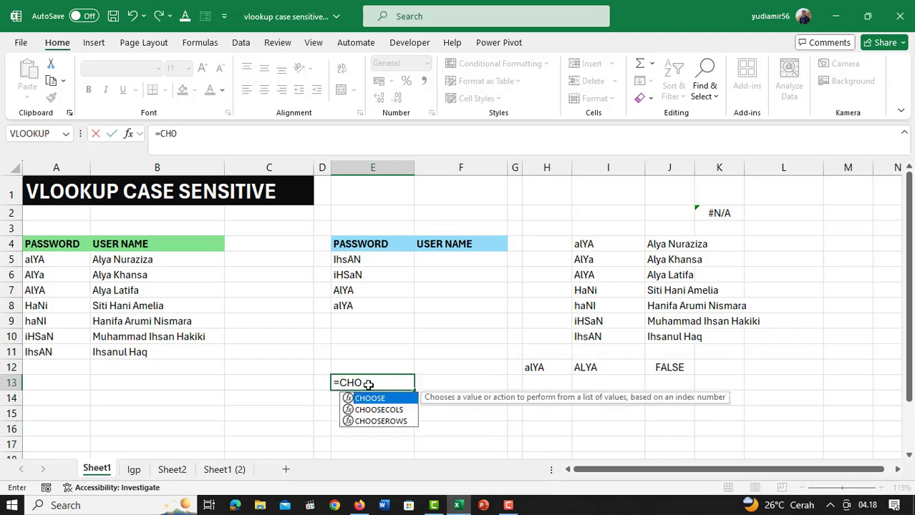
pyautogui.press('Tab')
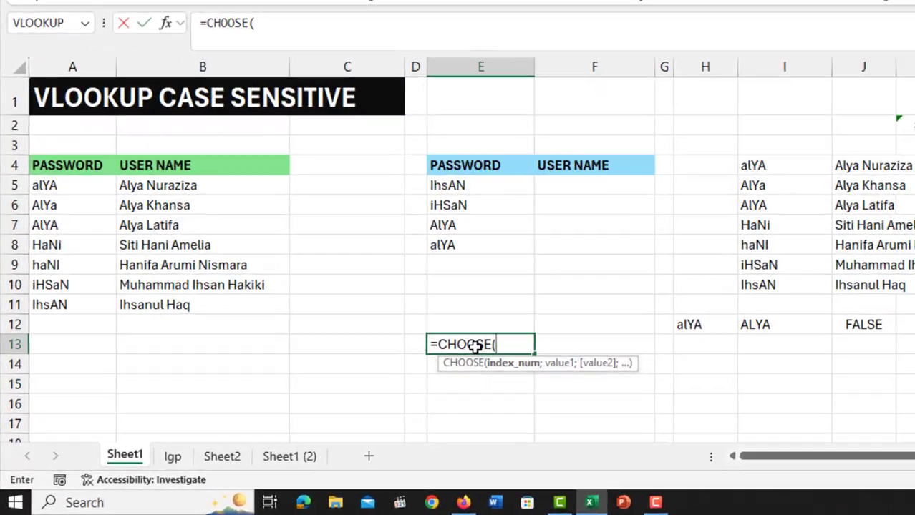
pyautogui.write('{1\\2')
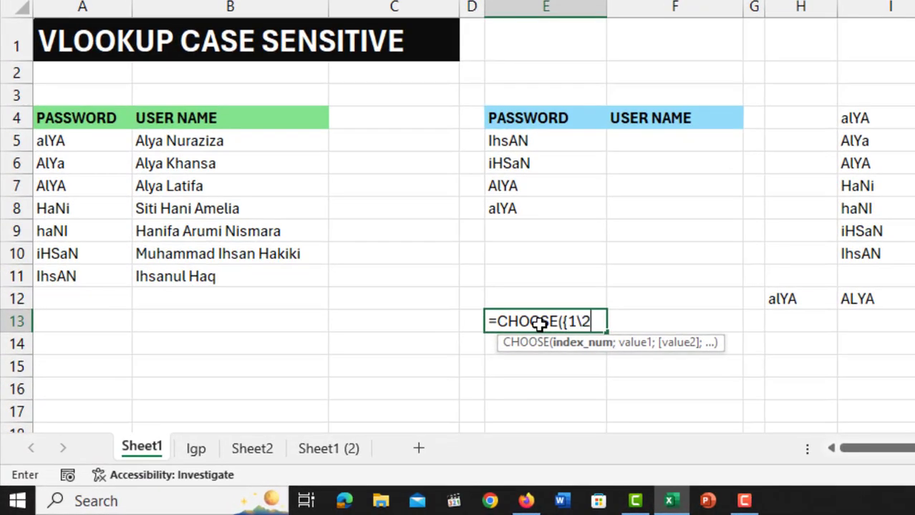
pyautogui.write('};')
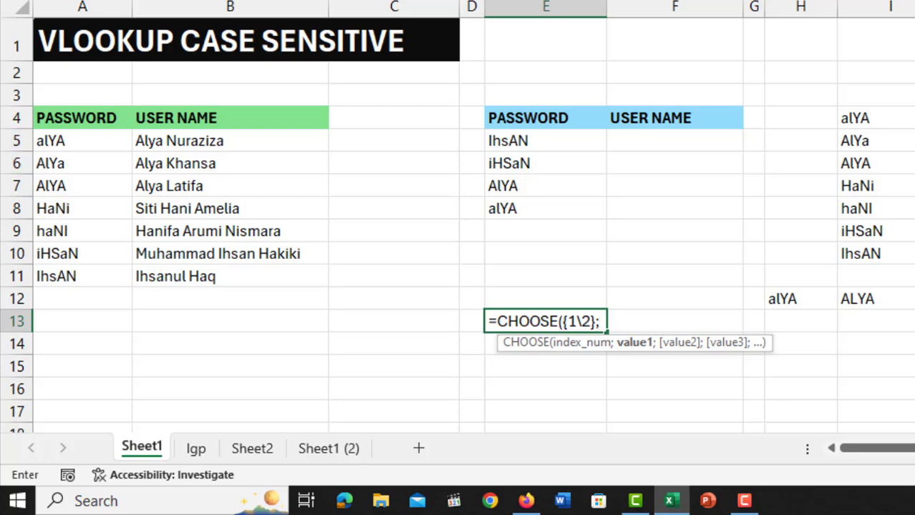
pyautogui.write('EXACT(')
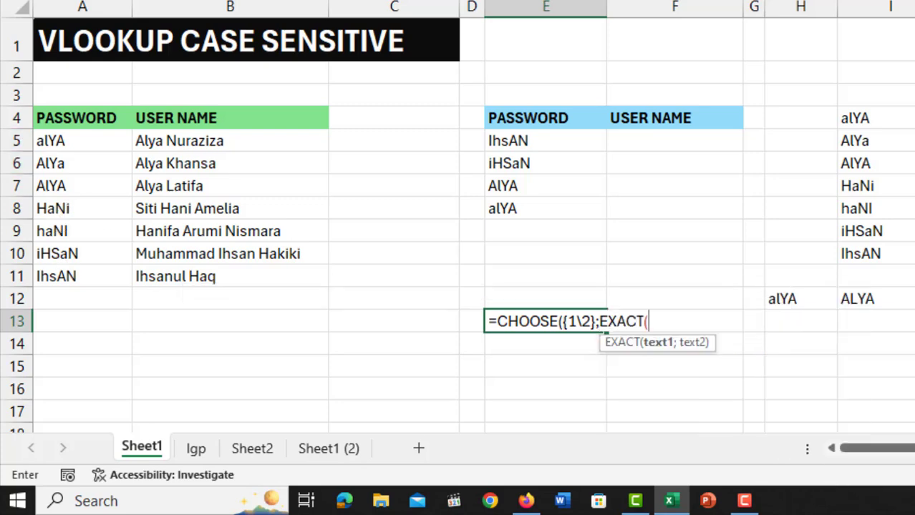
pyautogui.click(806, 298)
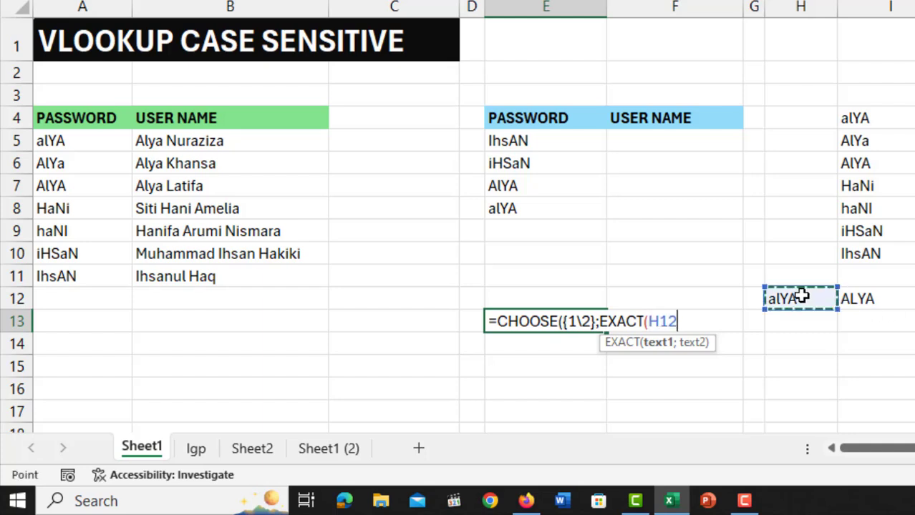
pyautogui.write(';')
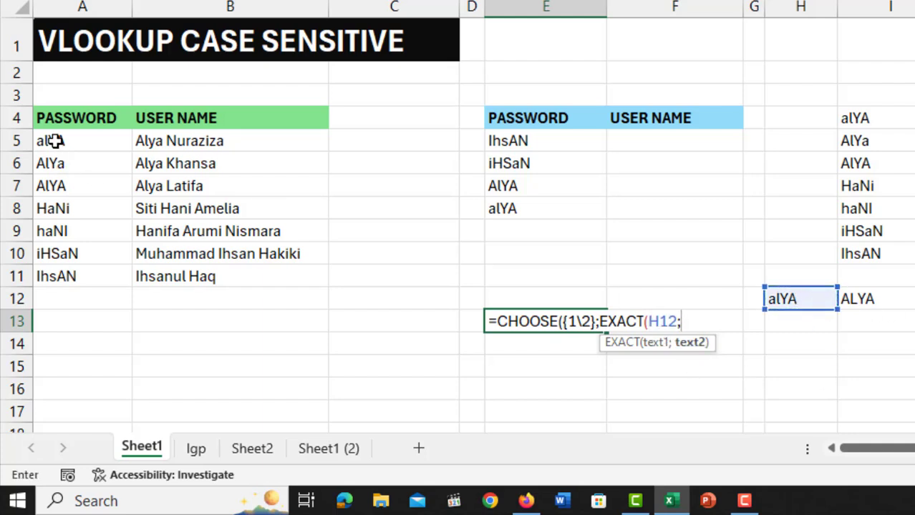
pyautogui.moveTo(53, 139); pyautogui.dragTo(71, 270)
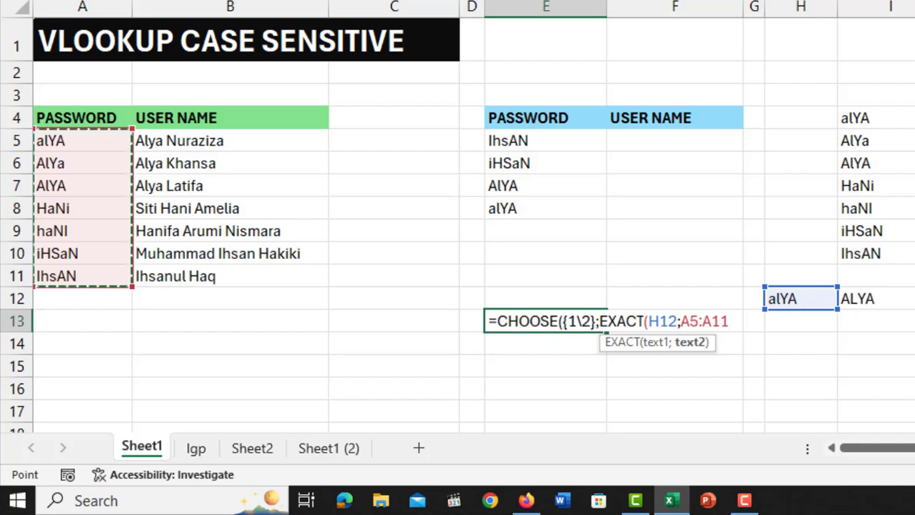
pyautogui.press('F4')
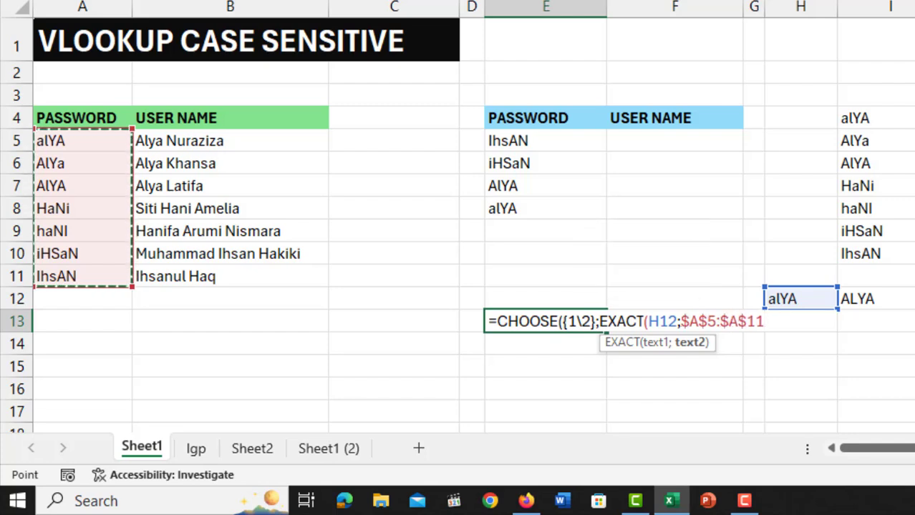
pyautogui.write(')')
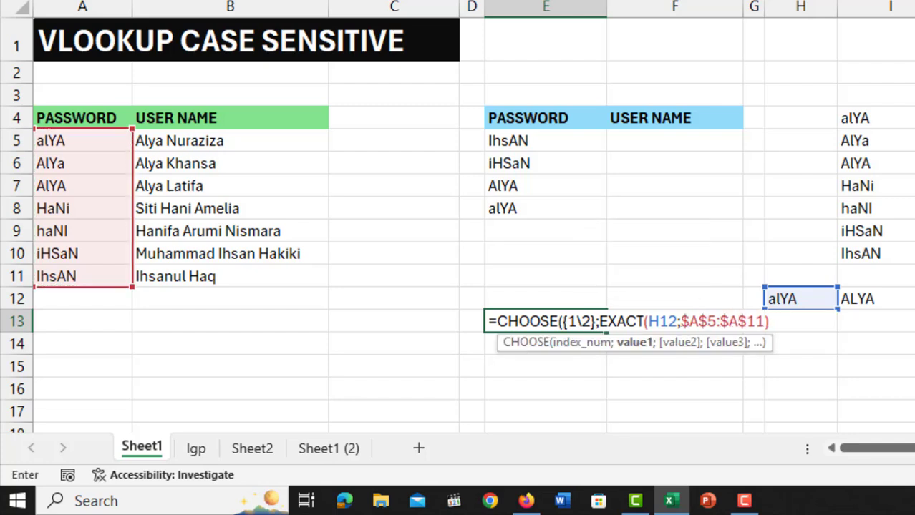
# Step: Complete the CHOOSE formula in E13 with $B$5:$B$11 as its second value and review the resulting two-column array
pyautogui.write(';')
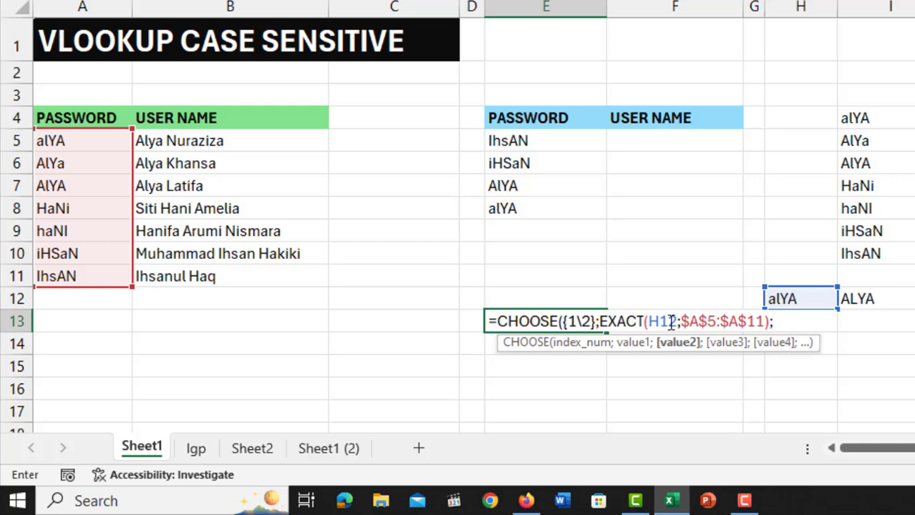
pyautogui.moveTo(210, 147); pyautogui.dragTo(222, 275)
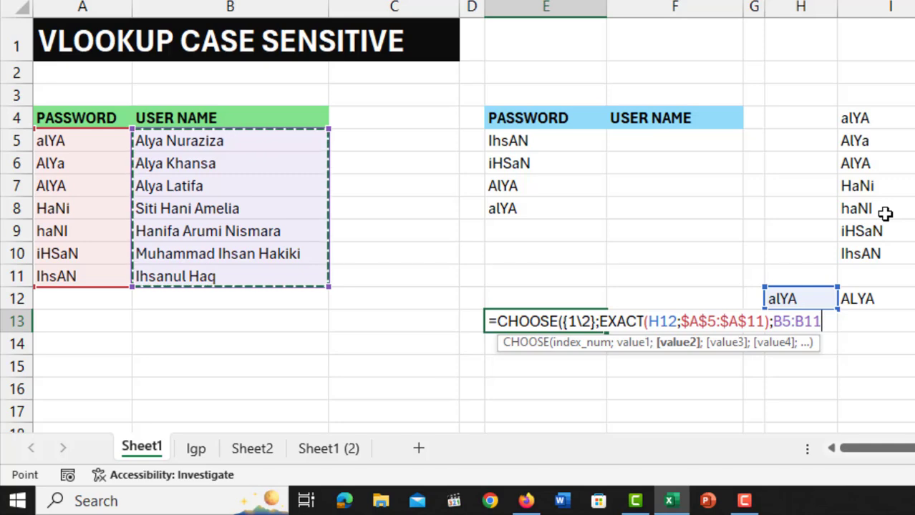
pyautogui.press('F4')
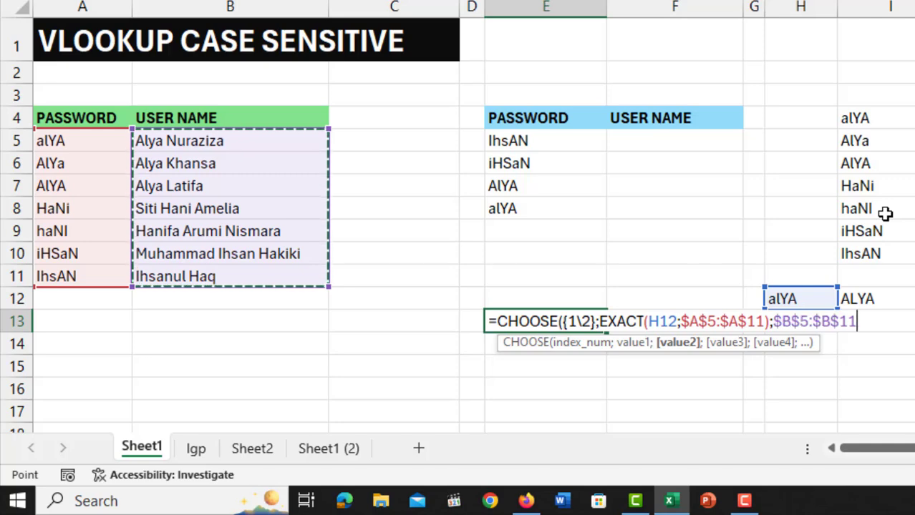
pyautogui.write(')')
pyautogui.press('Return')
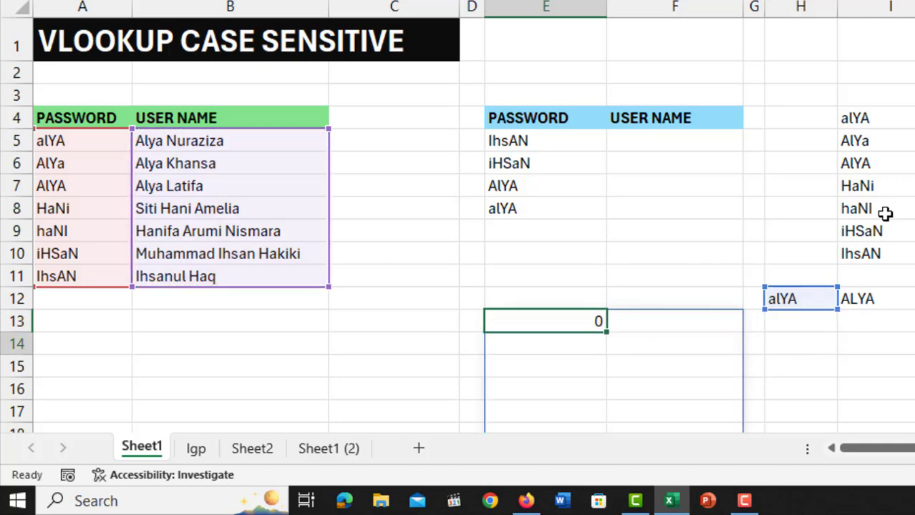
pyautogui.scroll(-2, 744, 331)
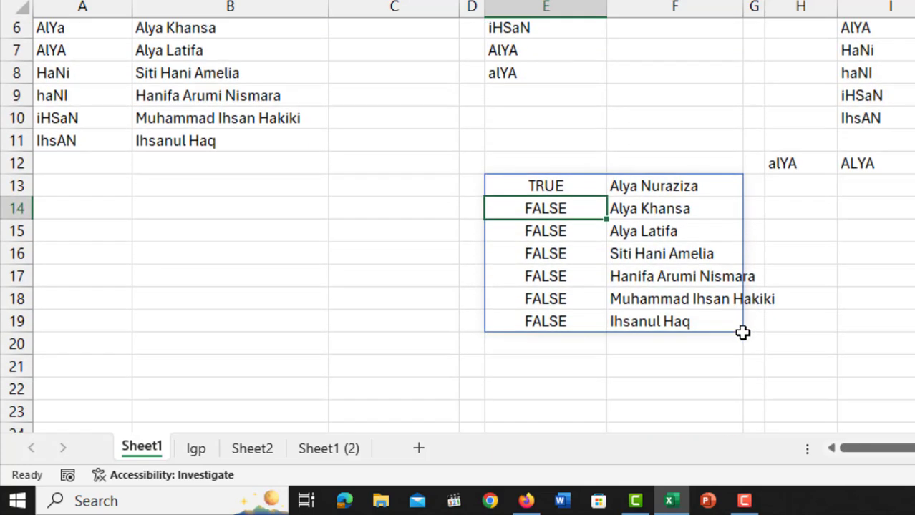
pyautogui.scroll(1, 743, 333)
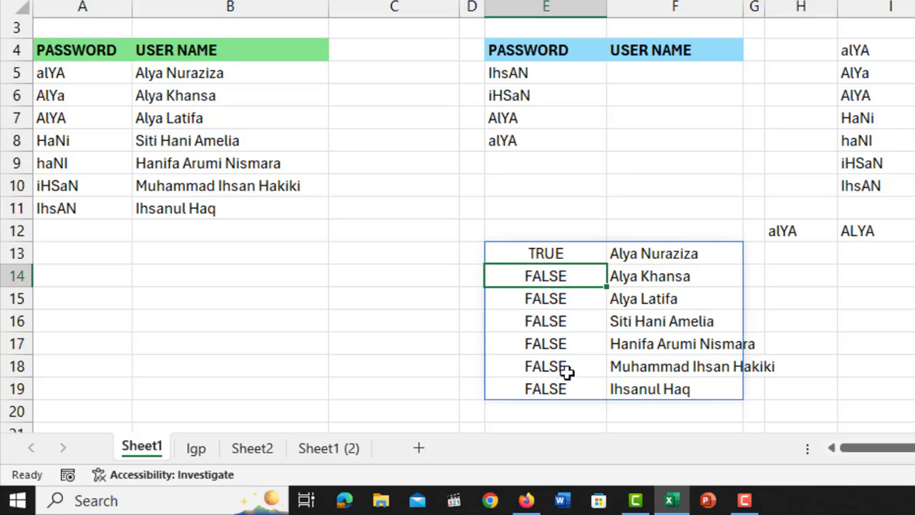
pyautogui.click(547, 254)
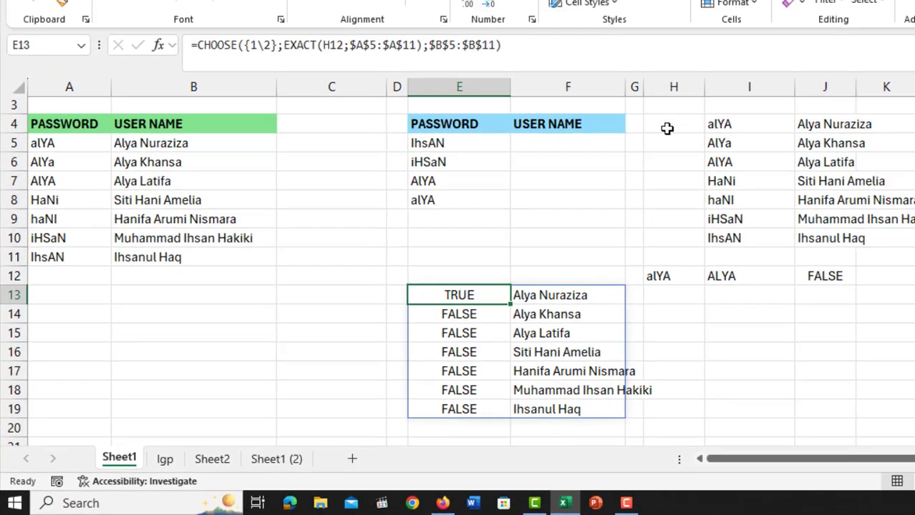
# Step: Clear the helper formulas and test texts in columns H to J and the CHOOSE array starting at E13
pyautogui.moveTo(796, 51); pyautogui.dragTo(747, 332)
pyautogui.moveTo(349, 341); pyautogui.dragTo(509, 427)
pyautogui.press('Delete')
# Step: Start a VLOOKUP formula in the first USER NAME result cell, F5, with TRUE as the lookup value
pyautogui.click(427, 214)
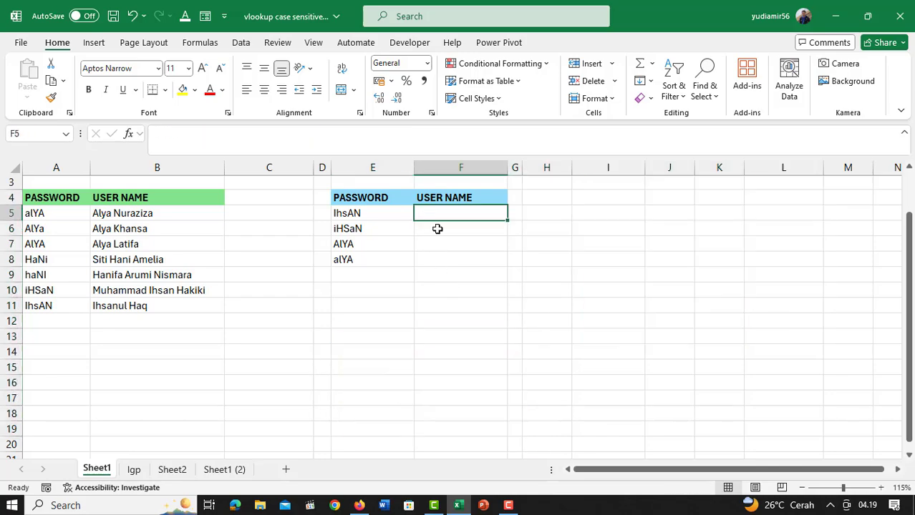
pyautogui.scroll(1, 437, 233)
pyautogui.write('=VLOOKUP(')
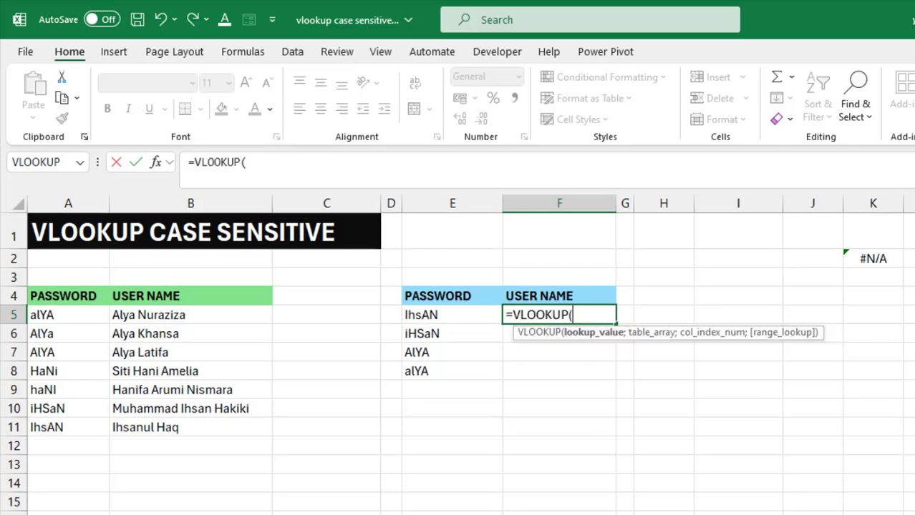
pyautogui.write('TRU')
pyautogui.press('BackSpace')
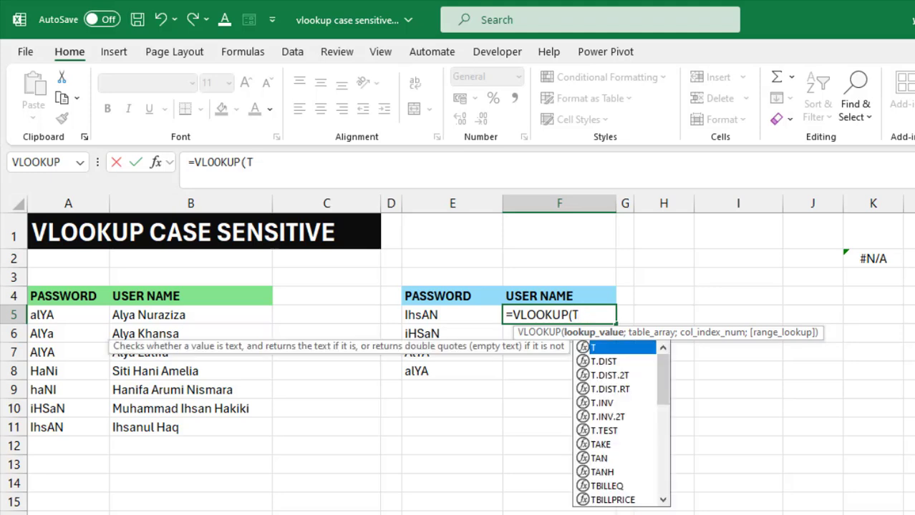
pyautogui.write('RUE;')
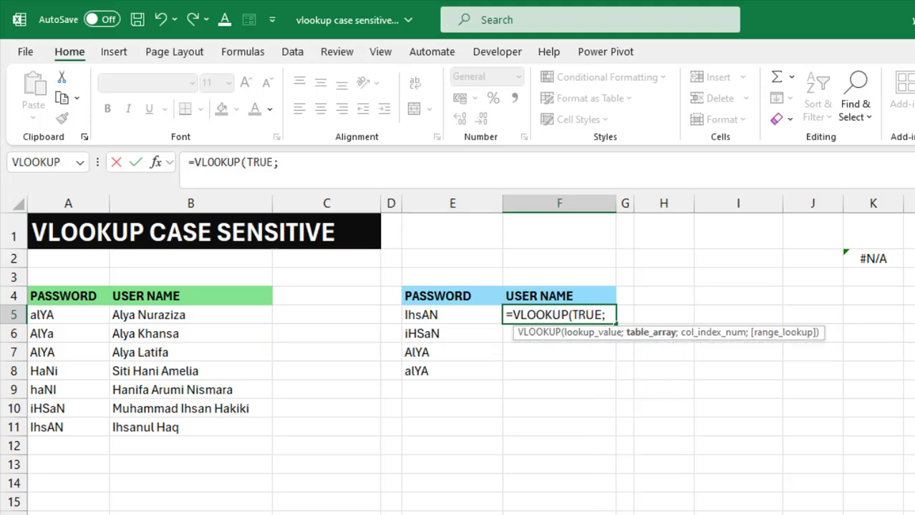
# Step: Nest a CHOOSE function with index {1\2} as the table array of the VLOOKUP in F5
pyautogui.write('CHOS')
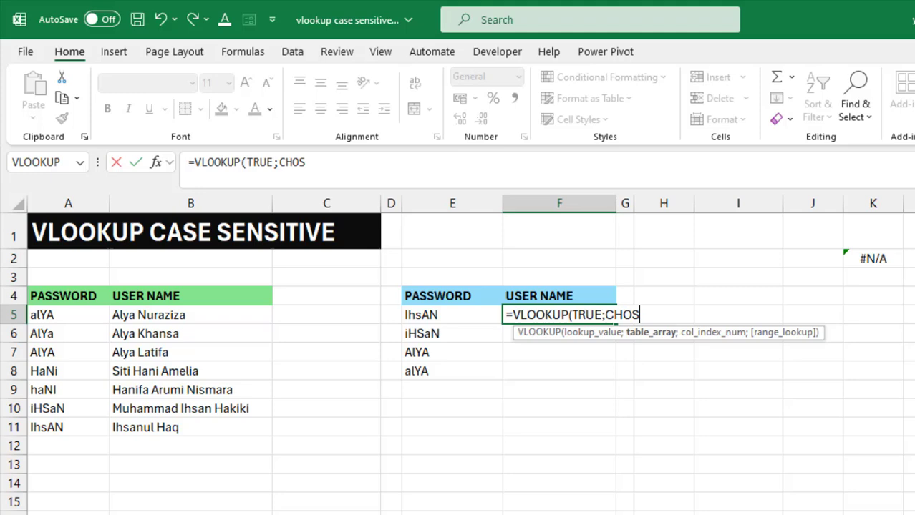
pyautogui.press('Return')
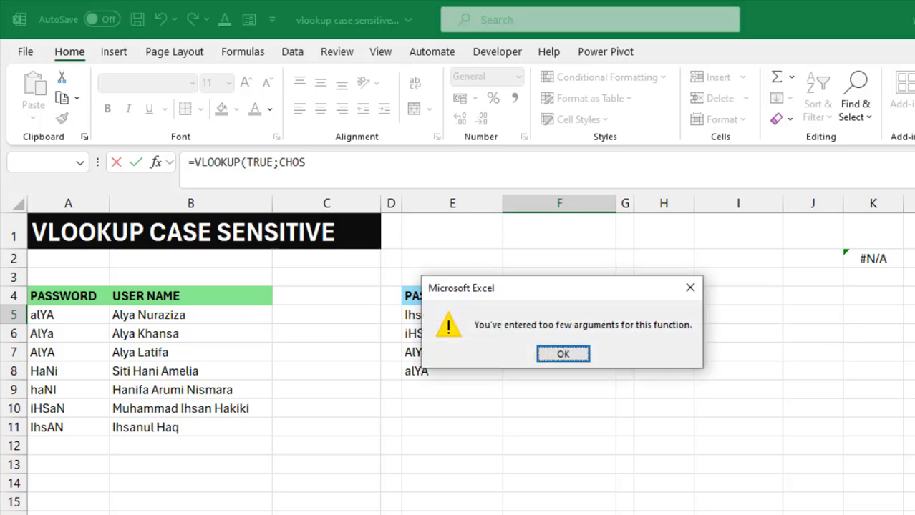
pyautogui.press('Return')
pyautogui.press('BackSpace')
pyautogui.write('CHO')
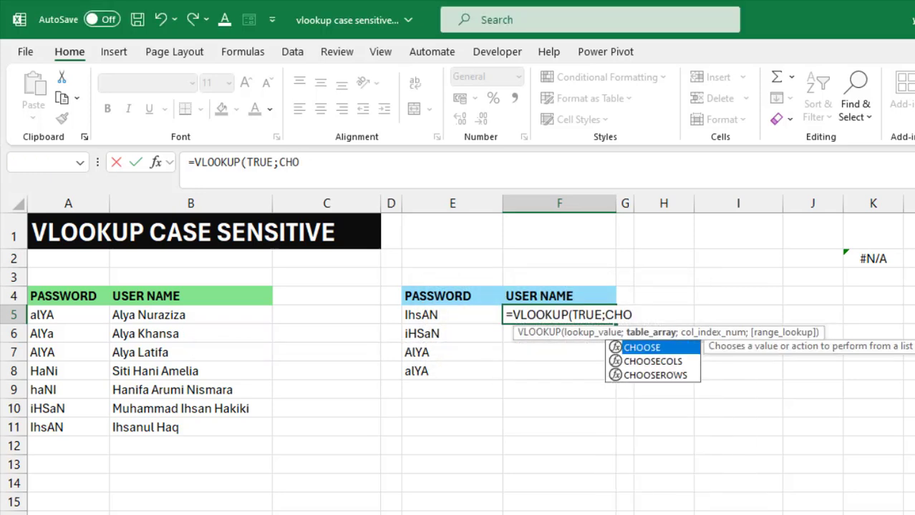
pyautogui.press('Tab')
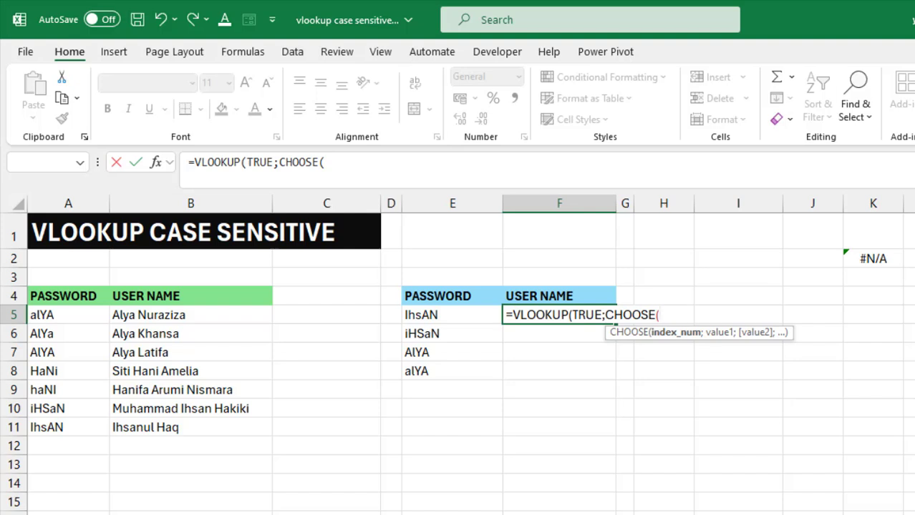
pyautogui.write('{1\\2};')
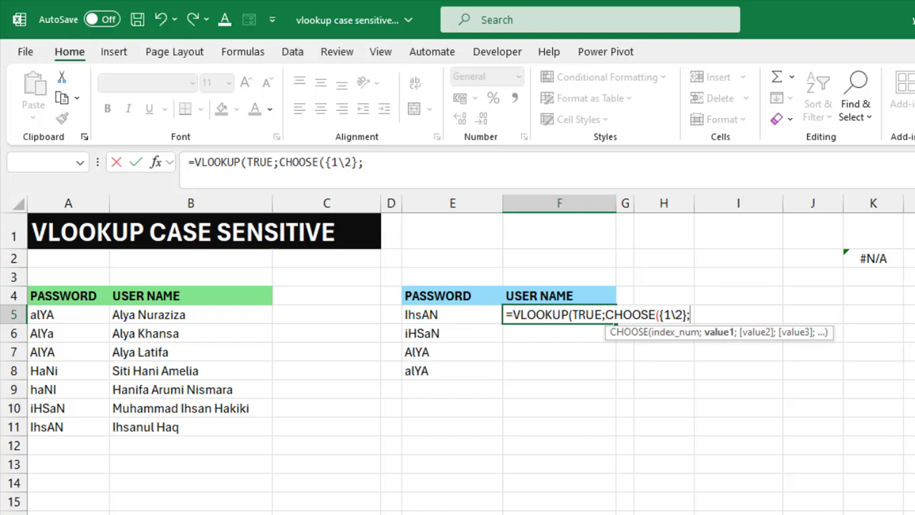
# Step: Add EXACT(E5;$A$5:$A$11) as the first value of the nested CHOOSE function in F5
pyautogui.write('EX')
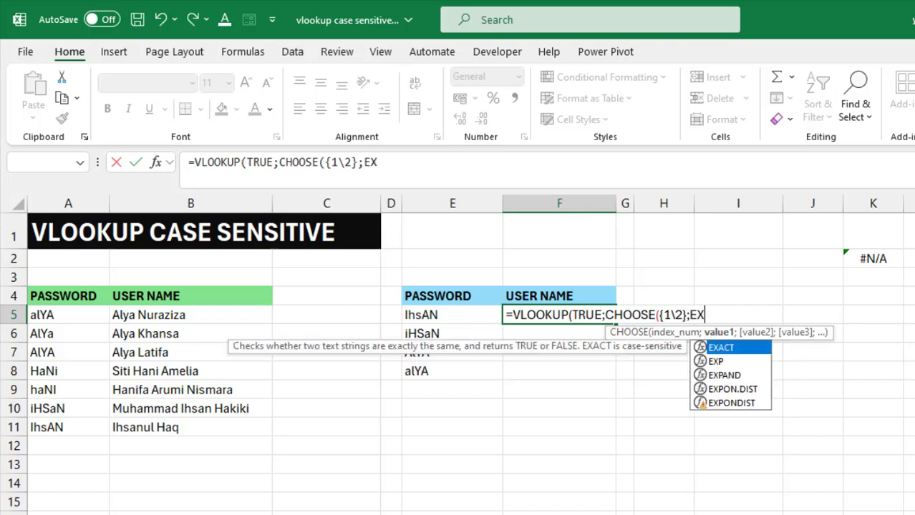
pyautogui.press('Tab')
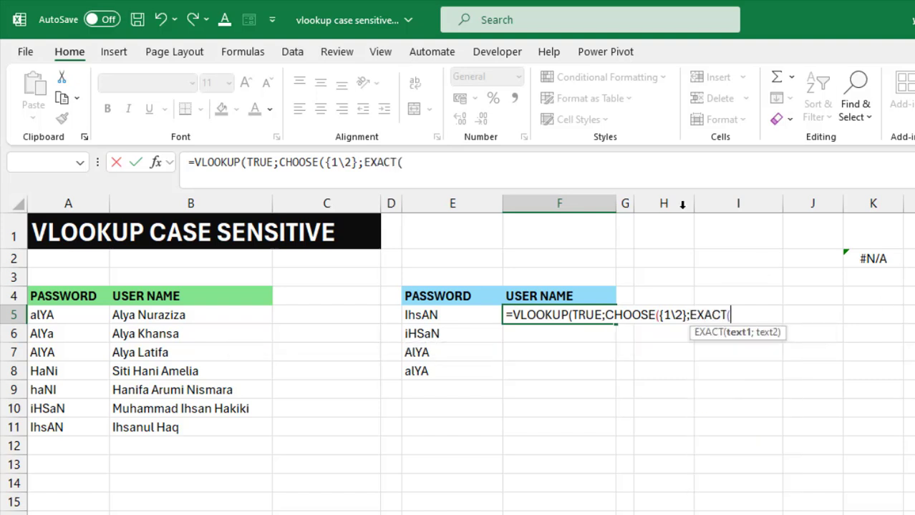
pyautogui.click(411, 315)
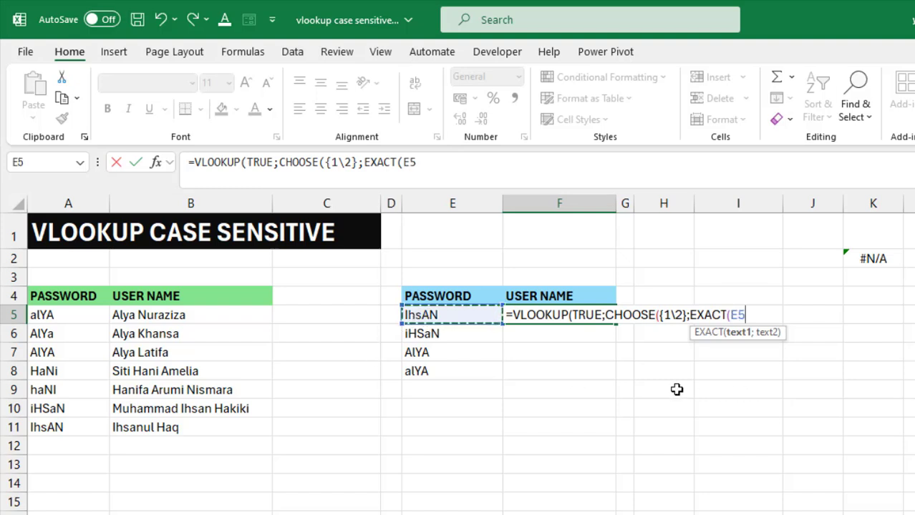
pyautogui.write(';')
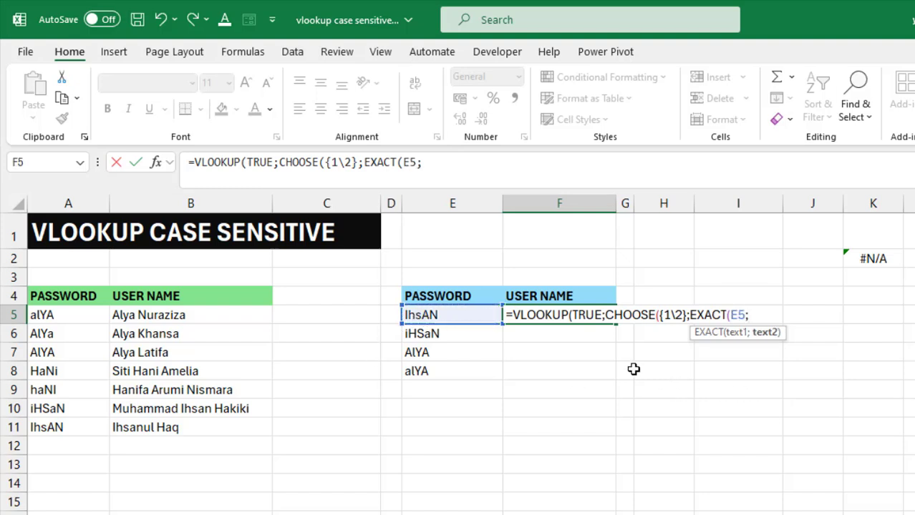
pyautogui.moveTo(79, 317); pyautogui.dragTo(84, 427)
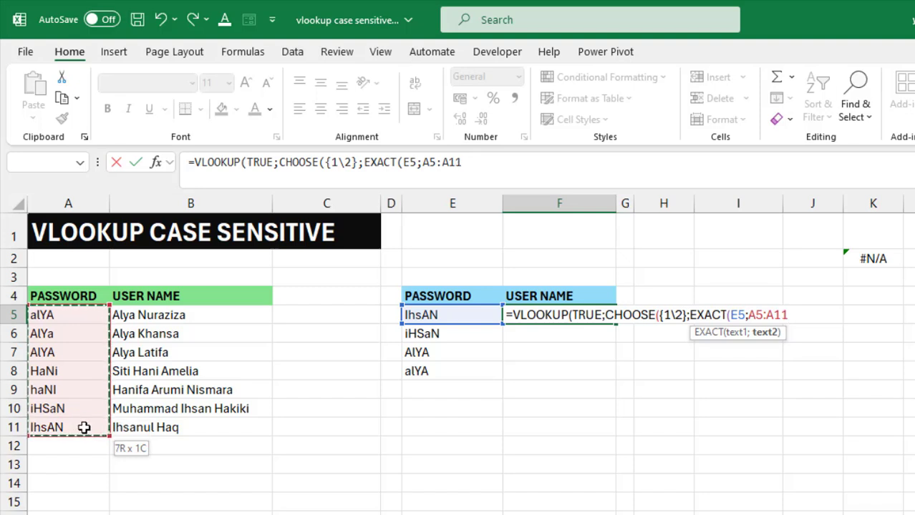
pyautogui.press('F4')
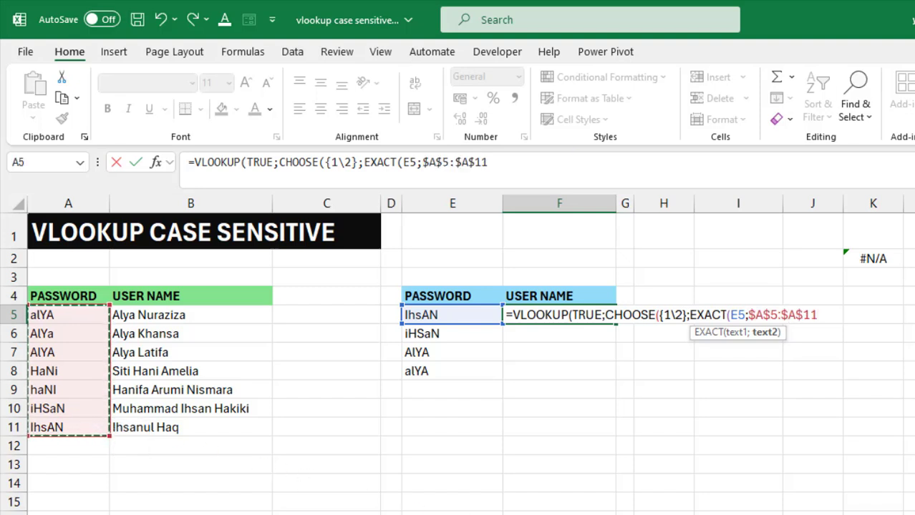
pyautogui.write(')')
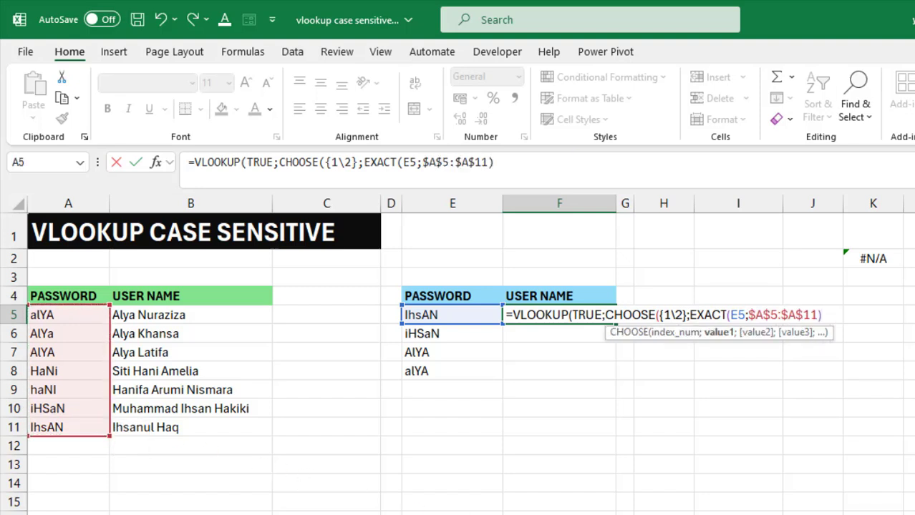
pyautogui.write(';')
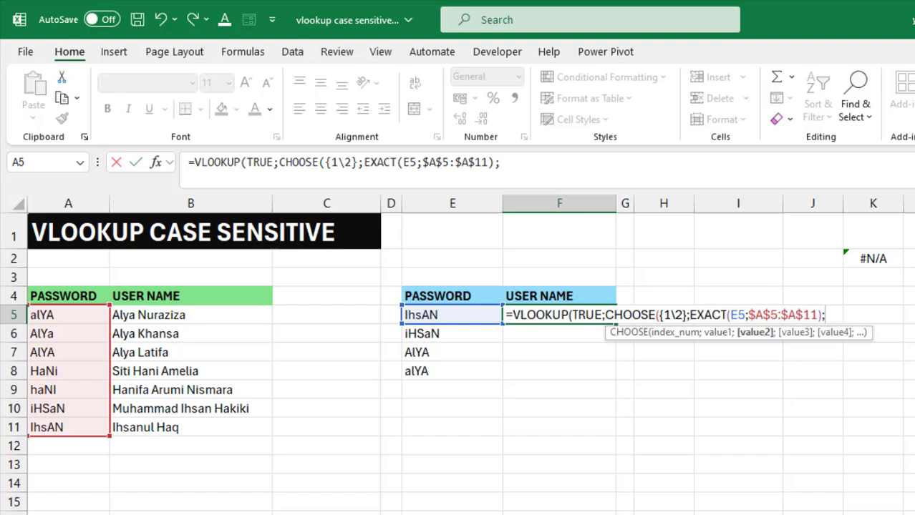
# Step: Complete the nested CHOOSE in F5 with the absolute range $B$5:$B$11 as its second value and preview the array it returns
pyautogui.moveTo(146, 315); pyautogui.dragTo(158, 422)
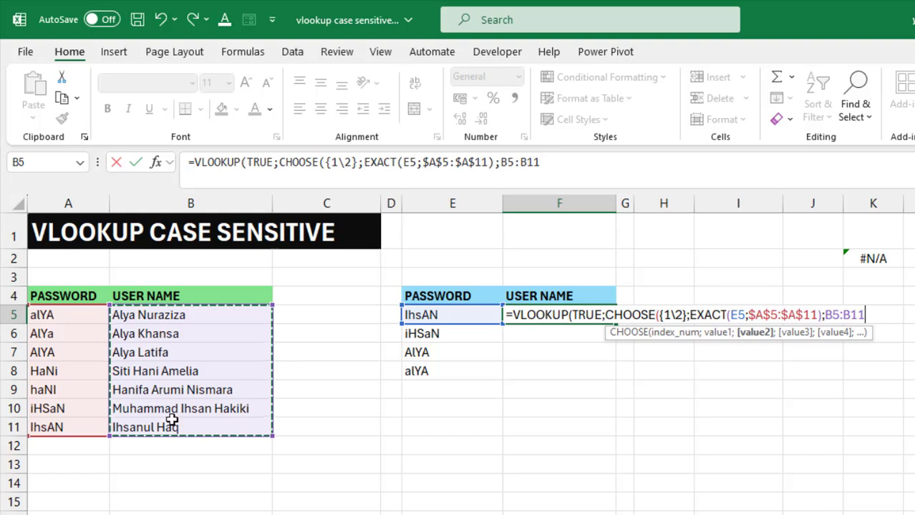
pyautogui.press('F4')
pyautogui.write(')')
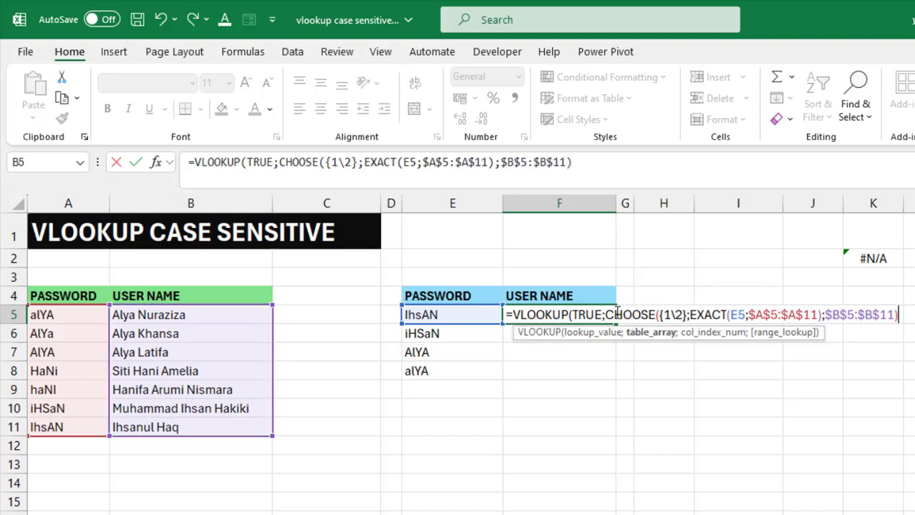
pyautogui.moveTo(606, 315); pyautogui.dragTo(902, 315)
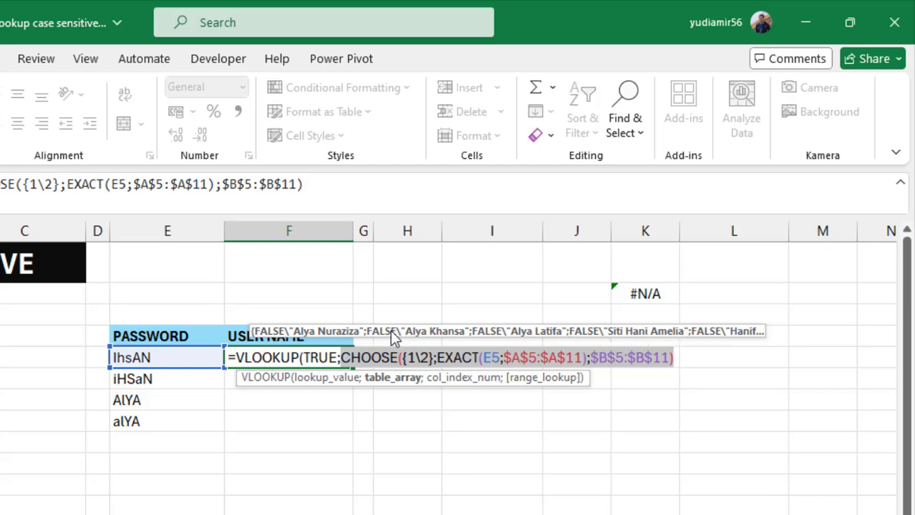
pyautogui.click(677, 357)
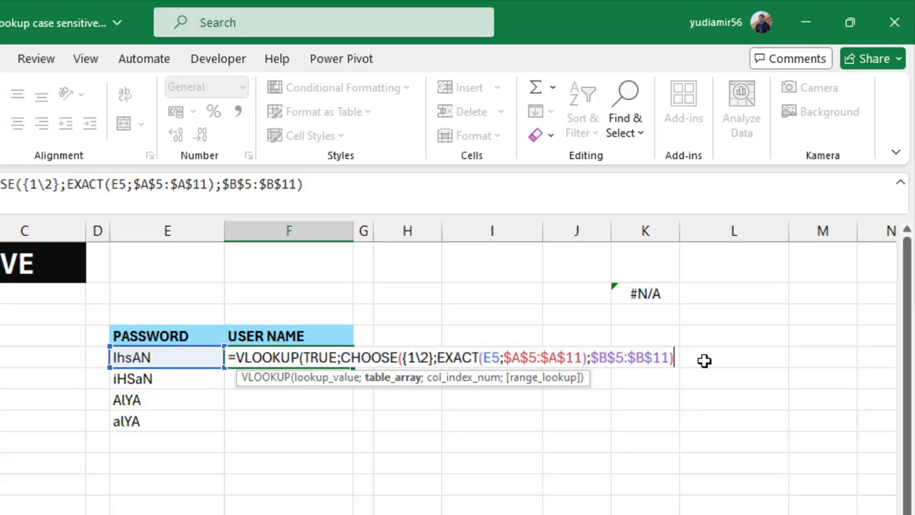
# Step: Finish the VLOOKUP in F5 with column index 2 and exact match FALSE, and fill the formula down to F8
pyautogui.write(';')
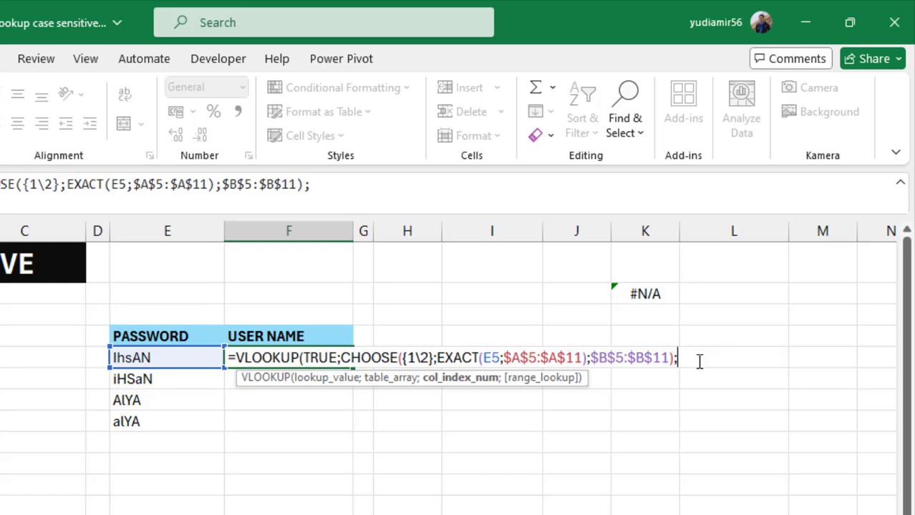
pyautogui.write('2;')
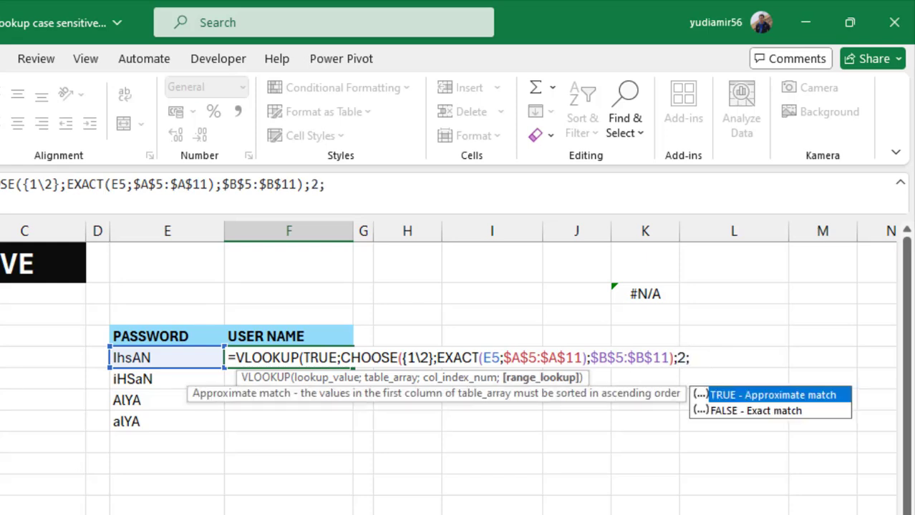
pyautogui.press('Down')
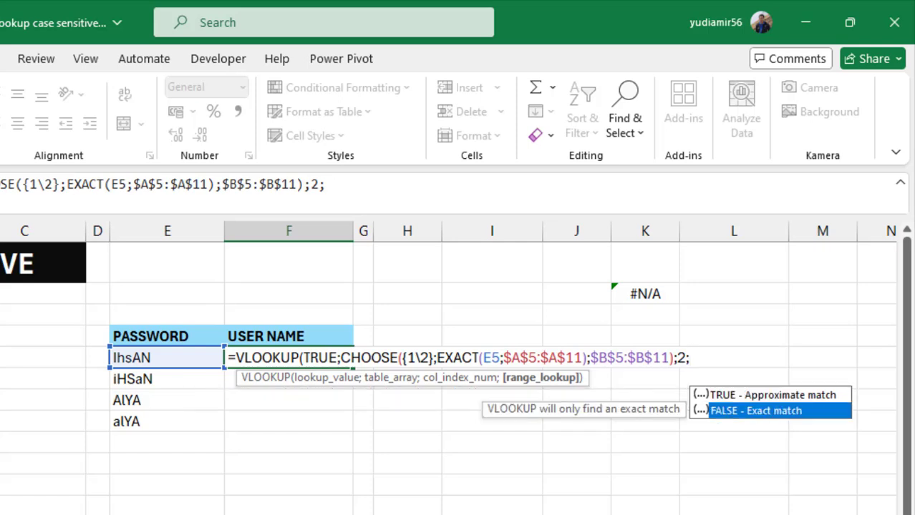
pyautogui.press('Tab')
pyautogui.write(')')
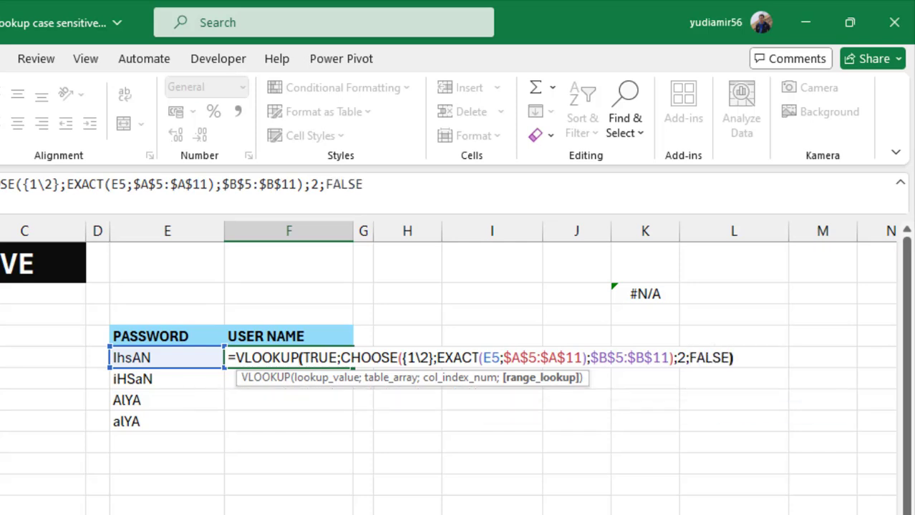
pyautogui.press('Return')
pyautogui.press('Up')
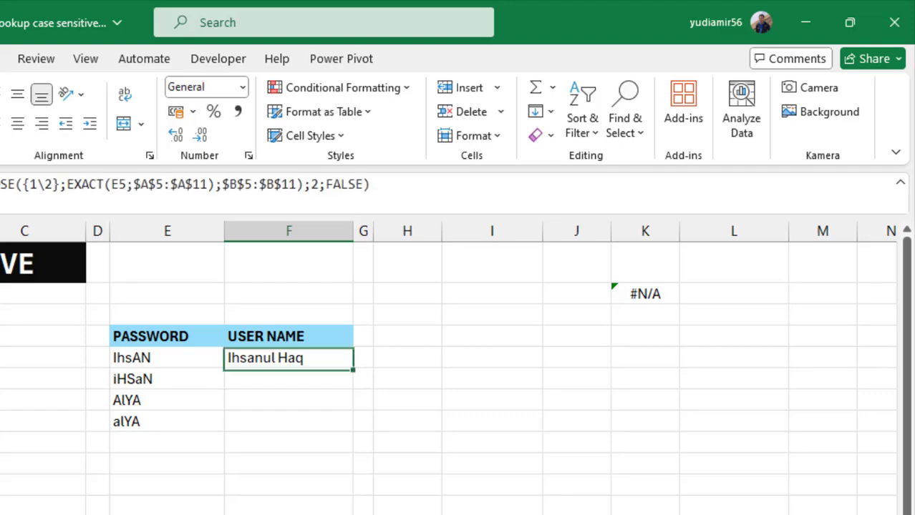
pyautogui.doubleClick(353, 368)
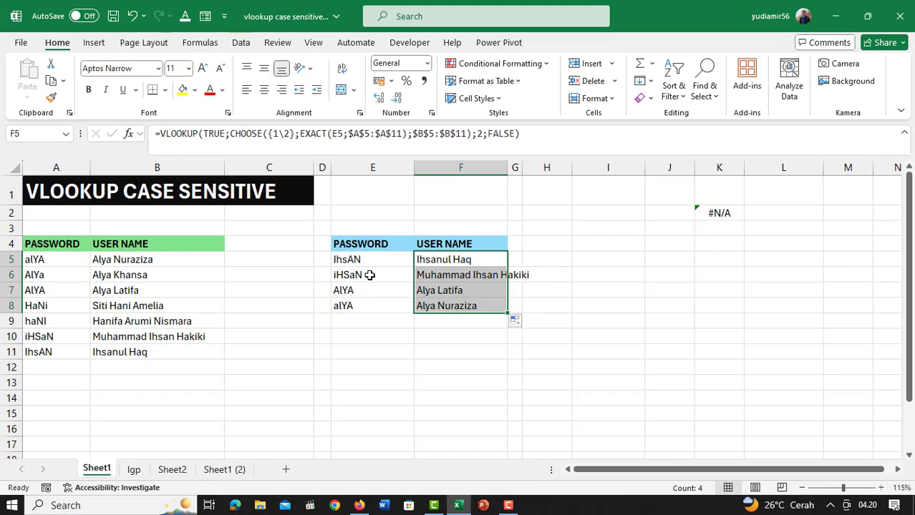
# Step: Compare the passwords in column E with the user names returned by the formulas in F5:F8
pyautogui.click(362, 278)
pyautogui.click(349, 259)
pyautogui.click(355, 277)
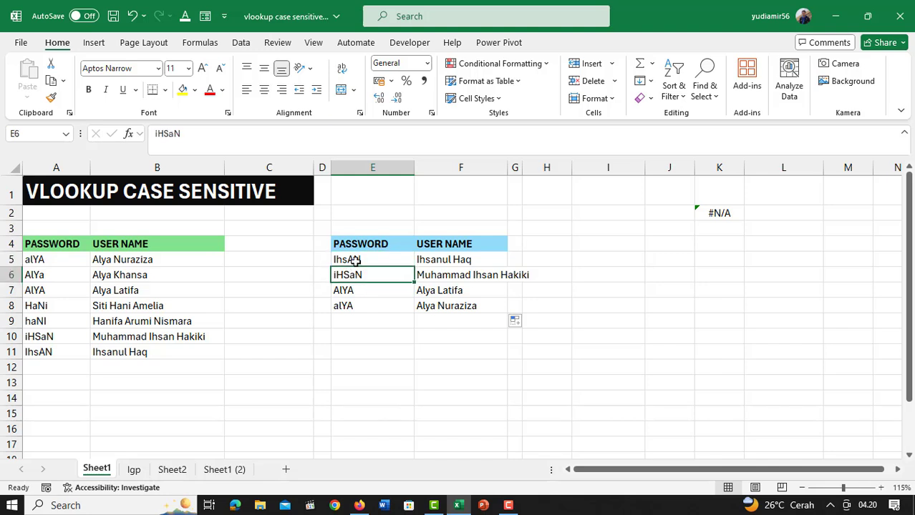
pyautogui.click(354, 260)
pyautogui.click(356, 277)
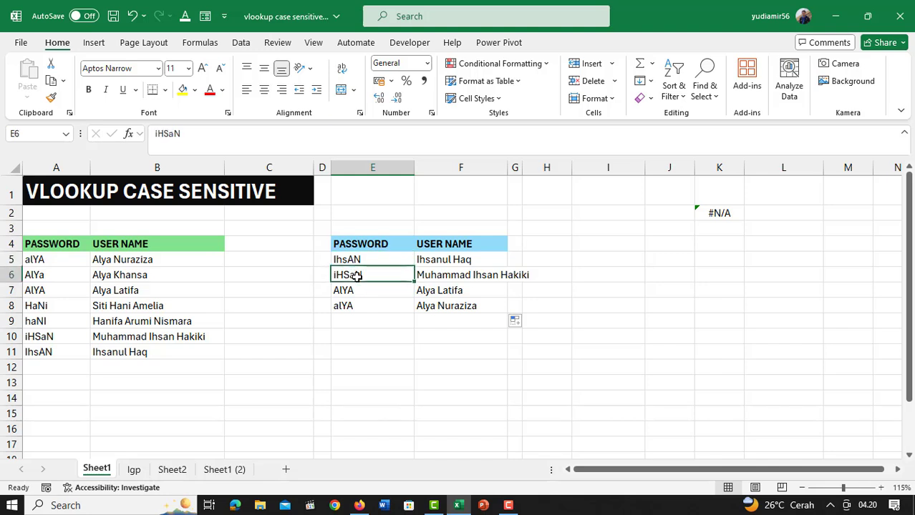
pyautogui.click(441, 262)
pyautogui.click(444, 276)
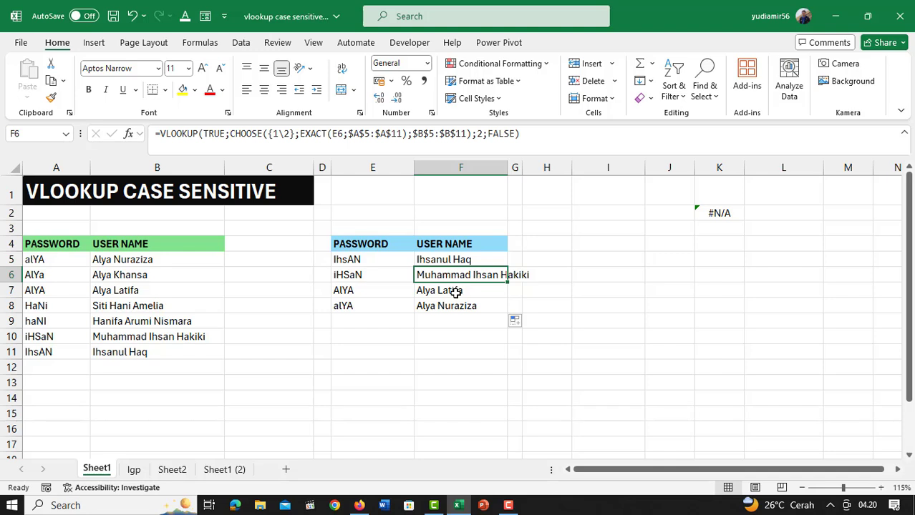
pyautogui.click(455, 291)
pyautogui.click(466, 303)
pyautogui.click(453, 262)
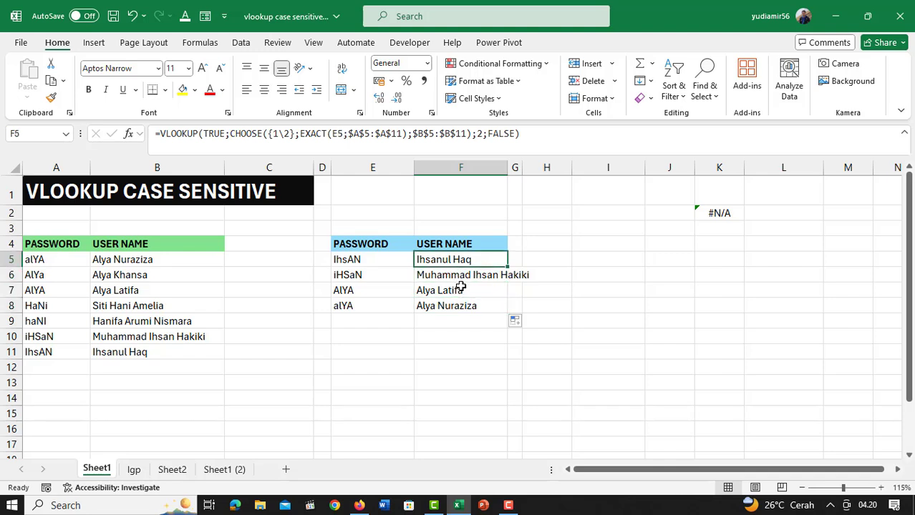
pyautogui.click(461, 287)
pyautogui.click(447, 261)
# Step: Widen column F so that the longest returned user name fits inside it
pyautogui.click(635, 265)
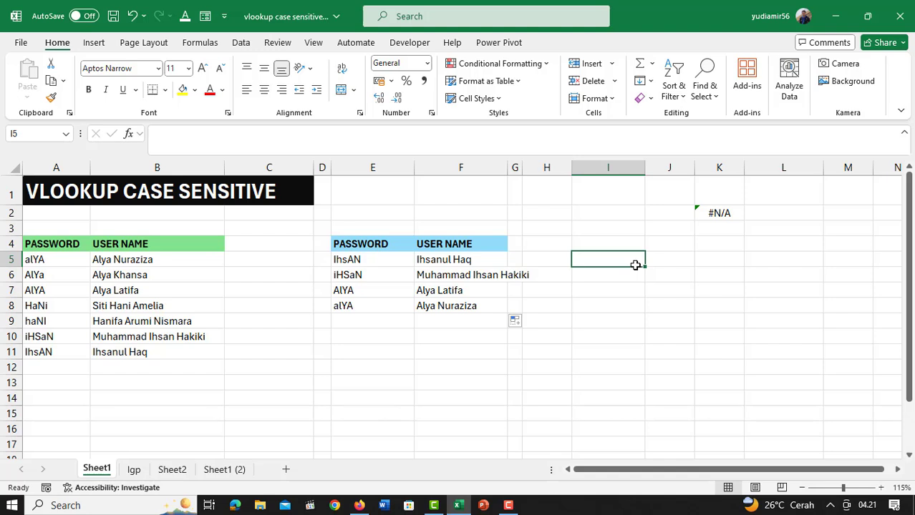
pyautogui.moveTo(508, 167); pyautogui.dragTo(542, 167)
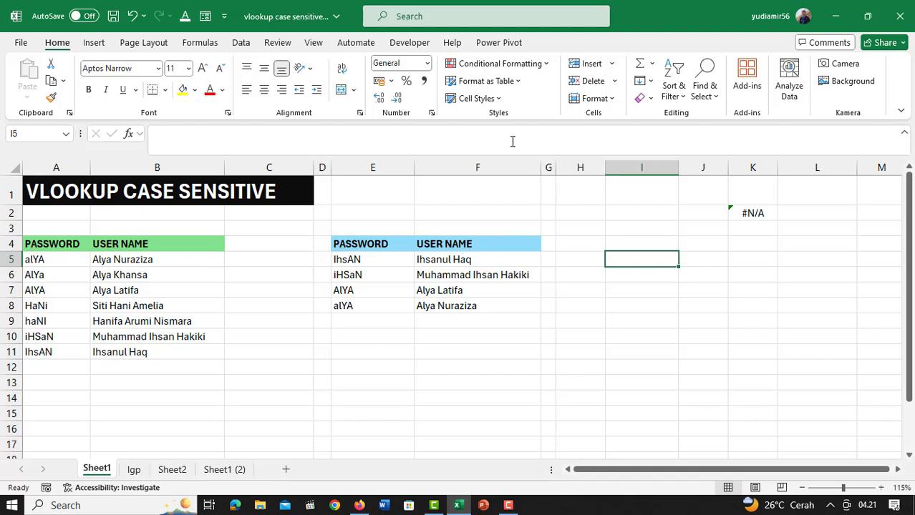
# Step: On the lgp sheet, start a VLOOKUP formula in cell E10 of the Login Page with TRUE as the lookup value
pyautogui.click(134, 469)
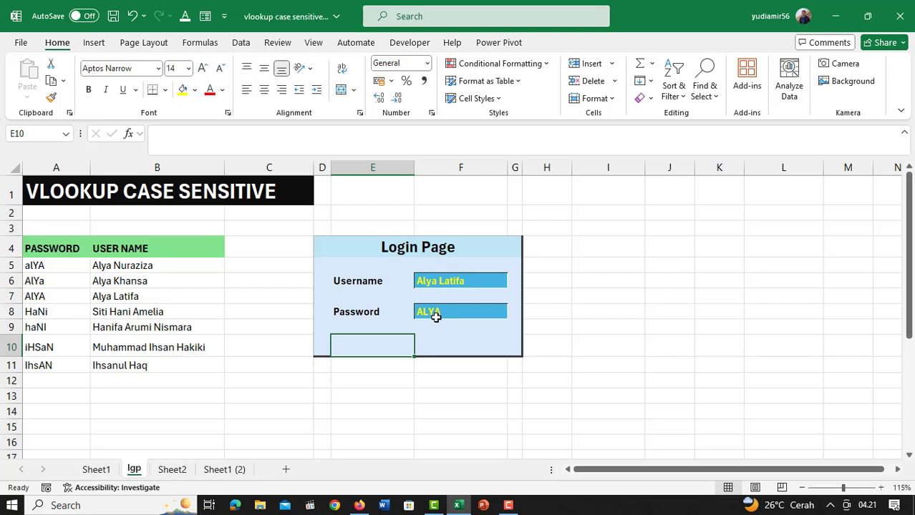
pyautogui.write('=VLOOKUP(')
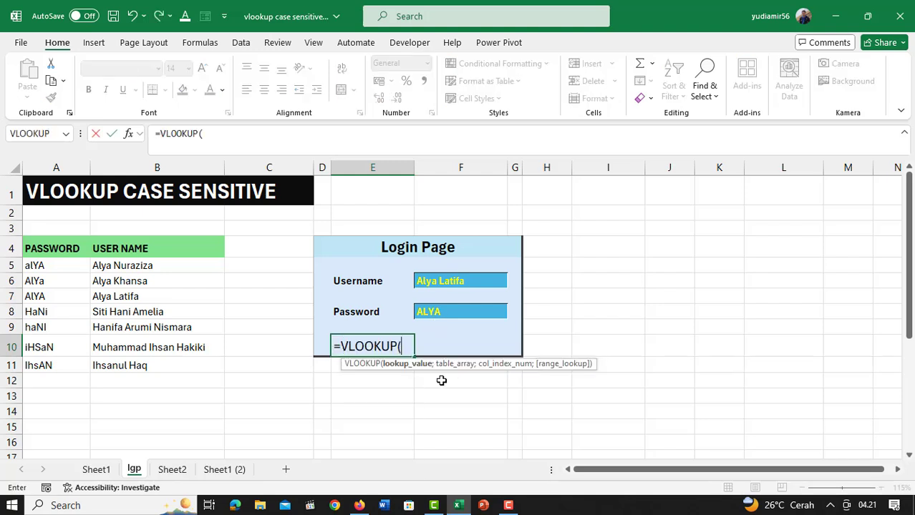
pyautogui.write('TRU')
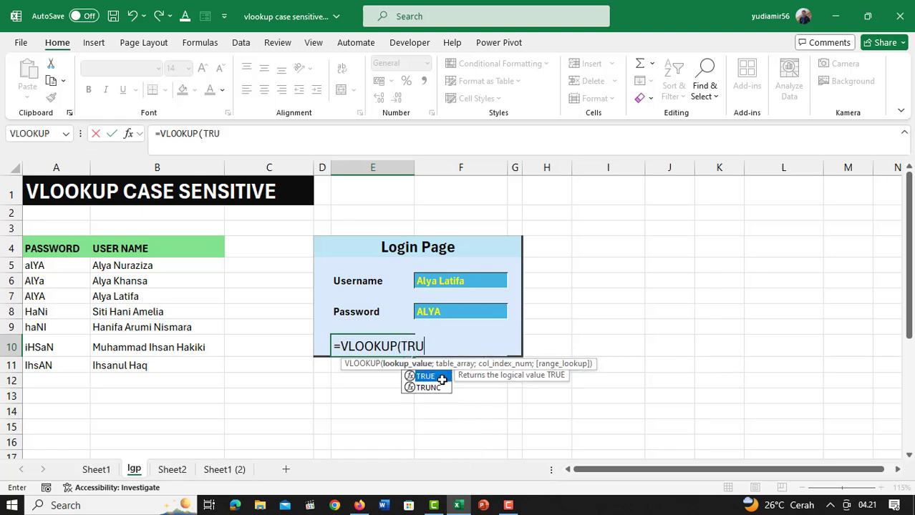
pyautogui.write('E;')
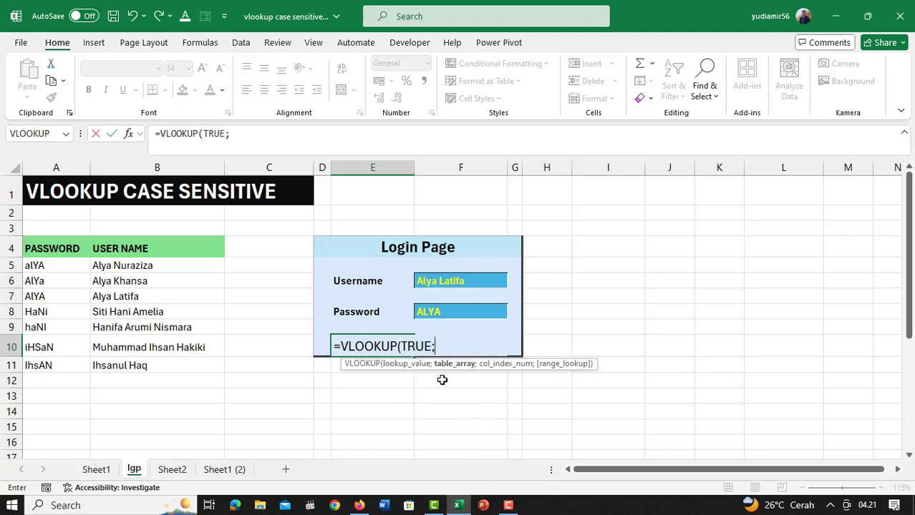
# Step: Nest a CHOOSE function with index {1\2} as the table array of the VLOOKUP in E10
pyautogui.write('CHOS')
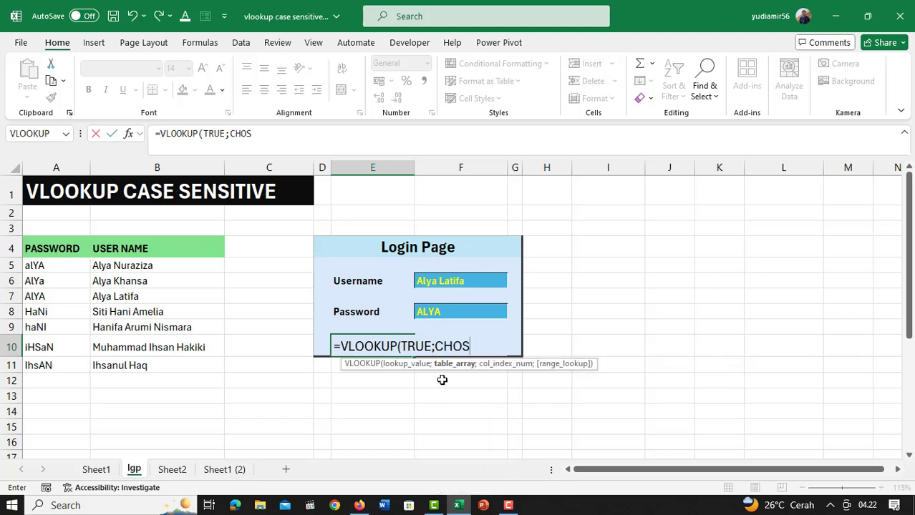
pyautogui.press('BackSpace')
pyautogui.write('O')
pyautogui.press('Tab')
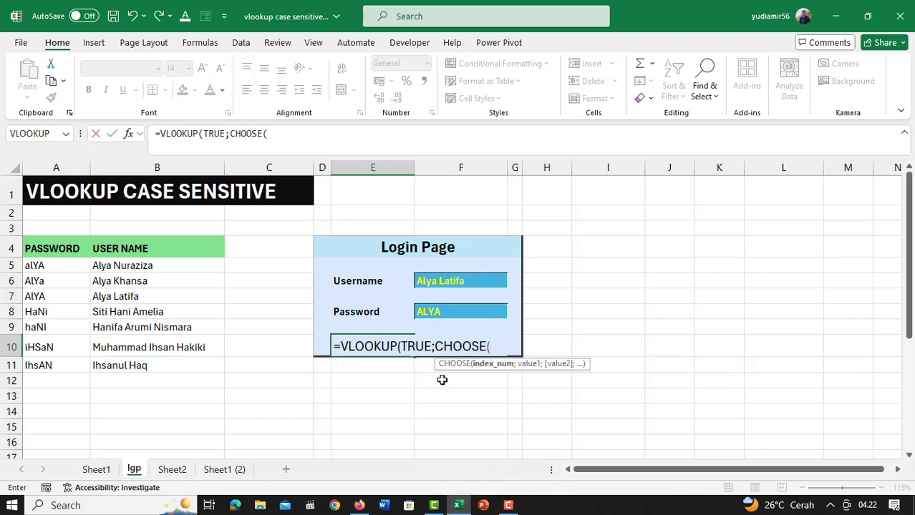
pyautogui.write('{1\\2};')
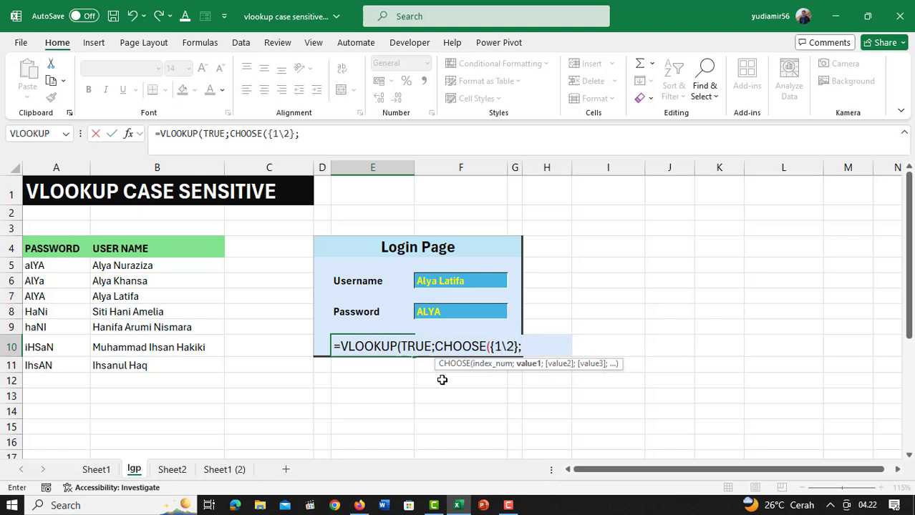
# Step: Add EXACT(F8;$A$5:$A$11) as the first value of the nested CHOOSE, comparing the login password with the password list
pyautogui.write('E')
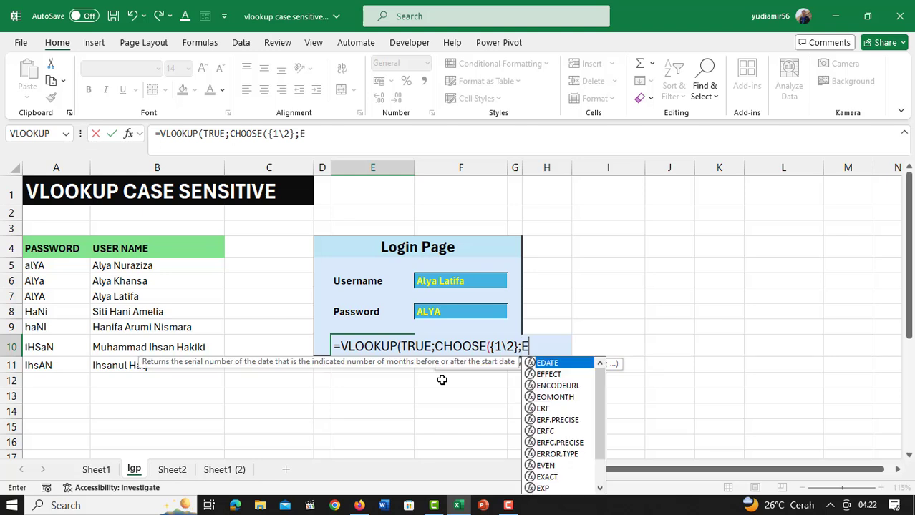
pyautogui.write('XACT(')
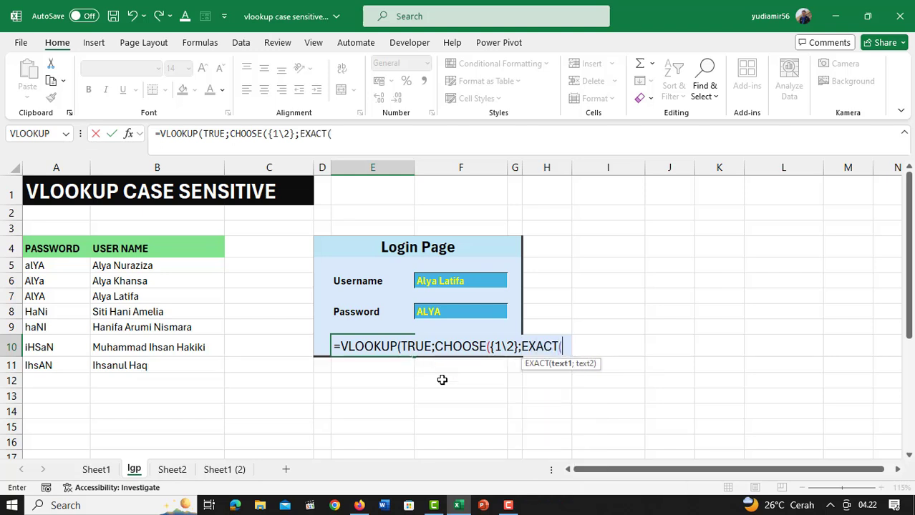
pyautogui.click(458, 313)
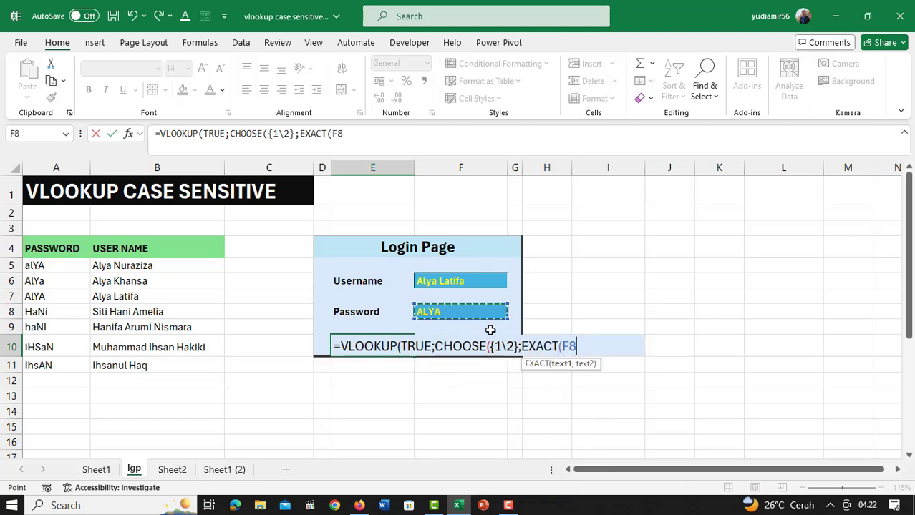
pyautogui.write(';')
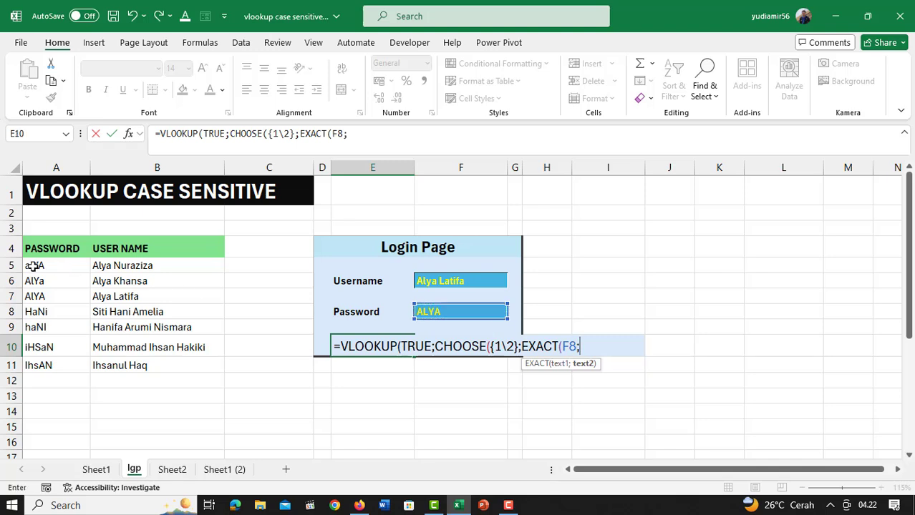
pyautogui.moveTo(33, 267); pyautogui.dragTo(56, 368)
pyautogui.press('F4')
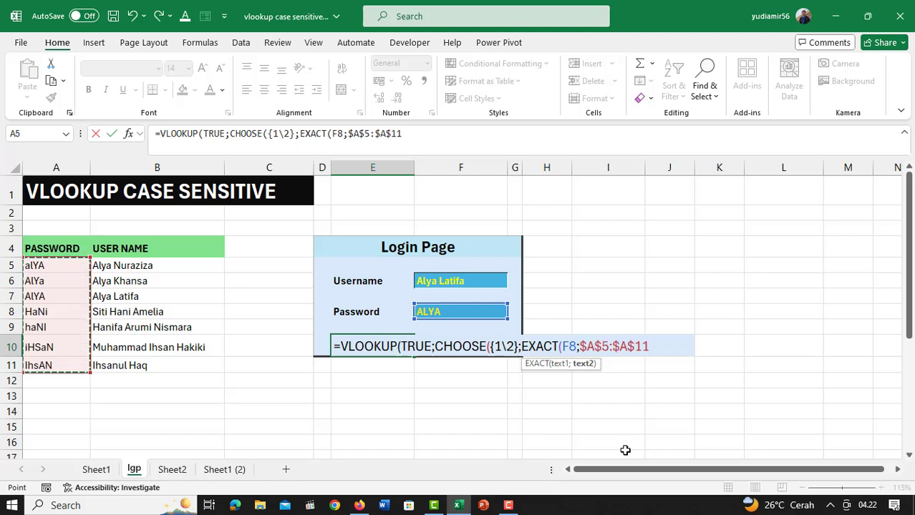
pyautogui.write(');')
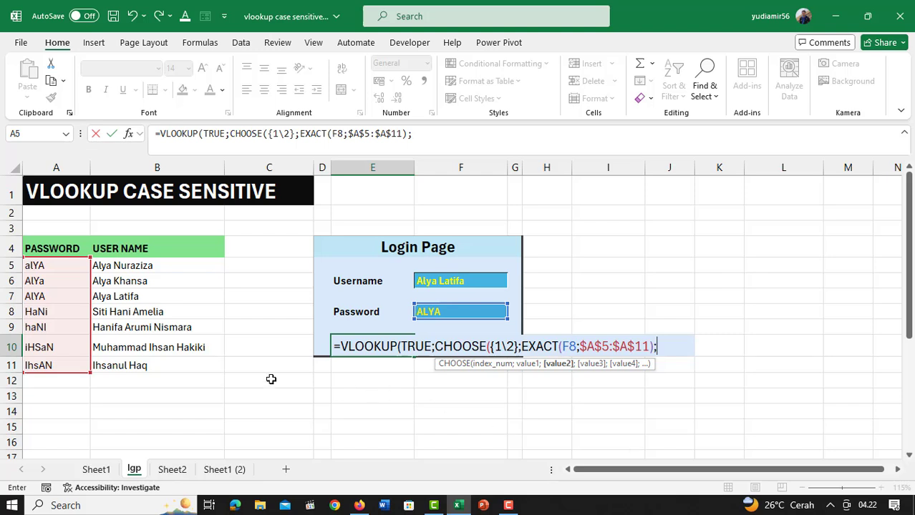
# Step: Add the absolute user name range $B$5:$B$11 as the second CHOOSE value in E10 and close the CHOOSE function
pyautogui.moveTo(130, 265); pyautogui.dragTo(143, 365)
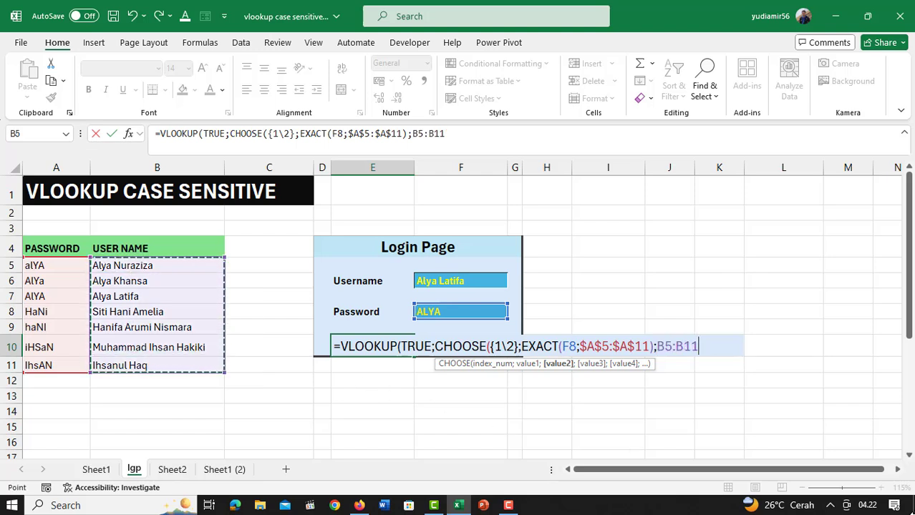
pyautogui.press('F4')
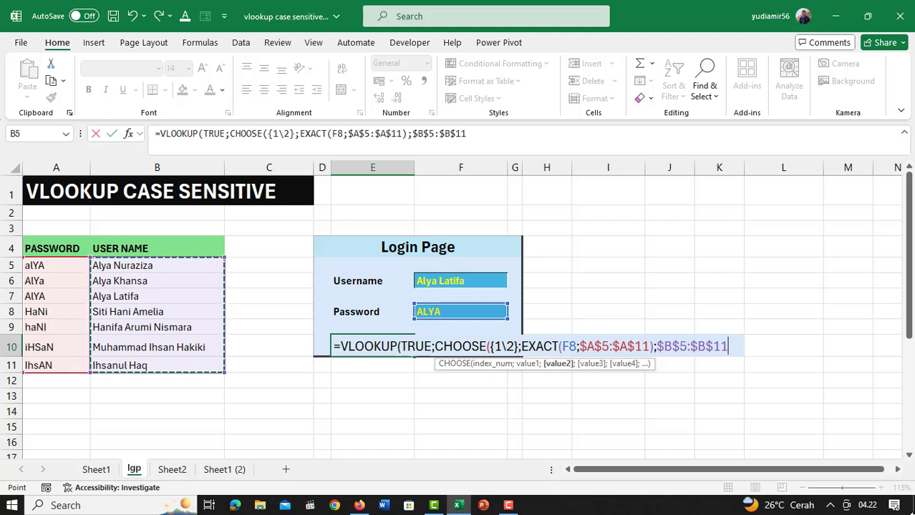
pyautogui.write(');')
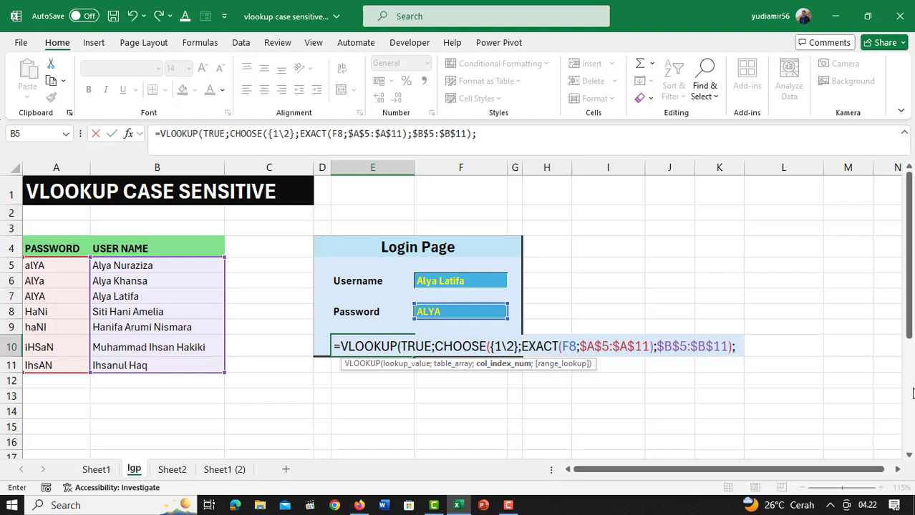
# Step: Complete the VLOOKUP arguments in E10 with column index 2 and exact match FALSE, and close the function
pyautogui.write('2;')
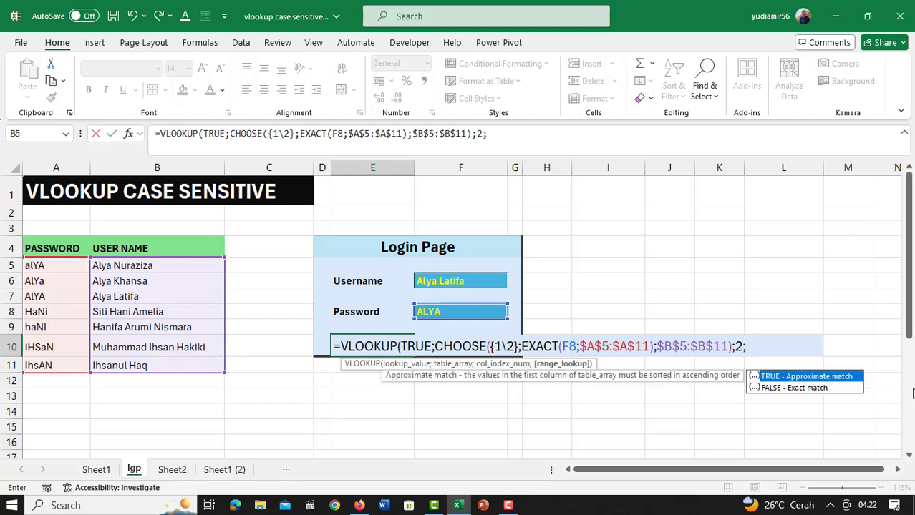
pyautogui.press('Down')
pyautogui.press('Tab')
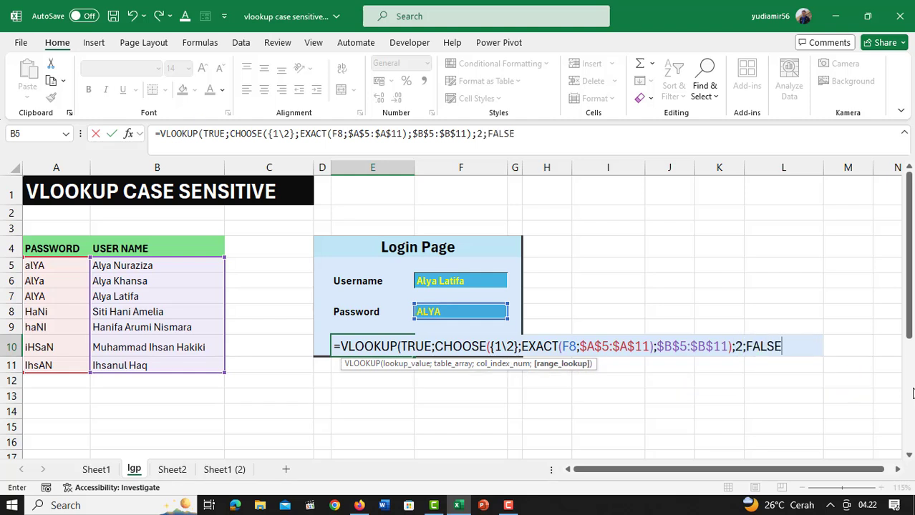
pyautogui.write(')')
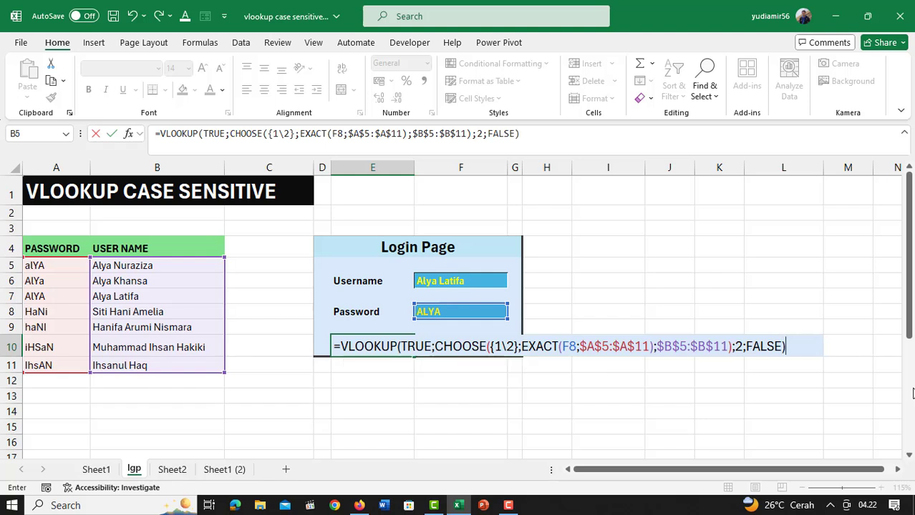
# Step: Commit the VLOOKUP formula in E10 and paste the password from A5 as a value into the login password cell F8
pyautogui.press('Return')
pyautogui.press('Up')
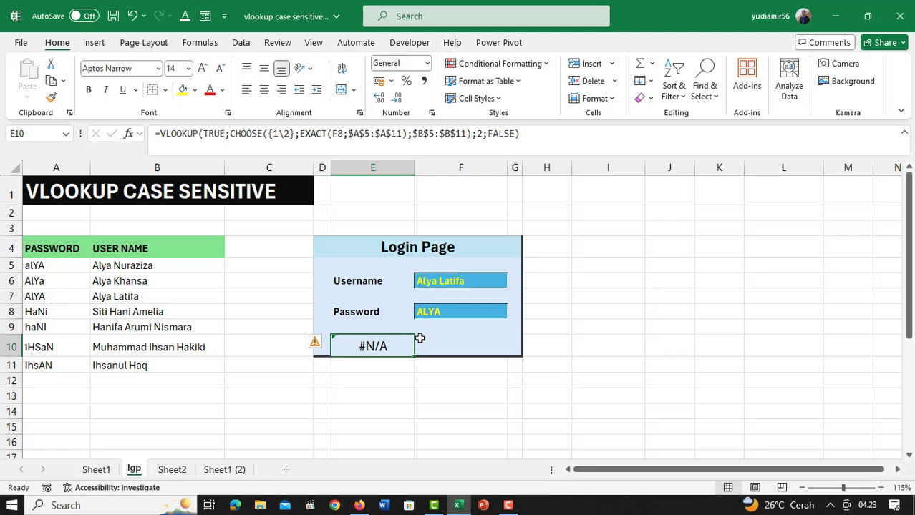
pyautogui.click(37, 270)
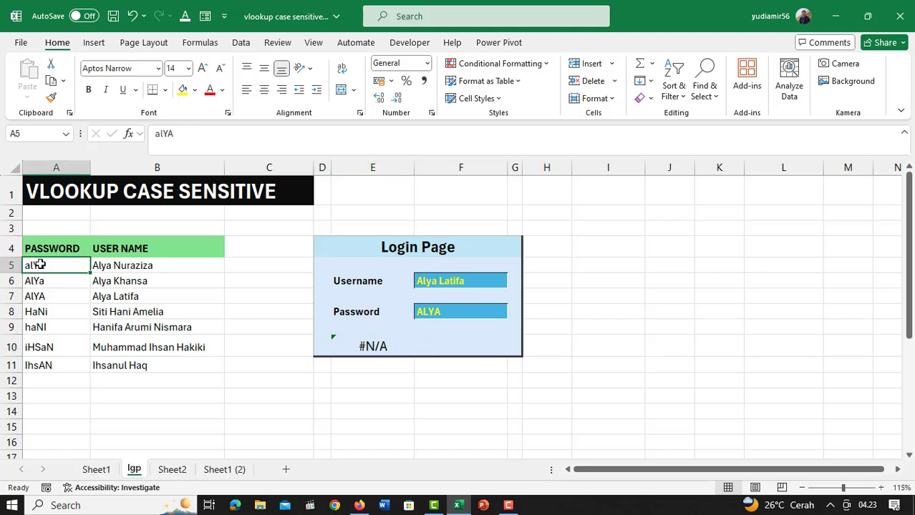
pyautogui.hotkey('ctrl', 'c')
pyautogui.rightClick(433, 311)
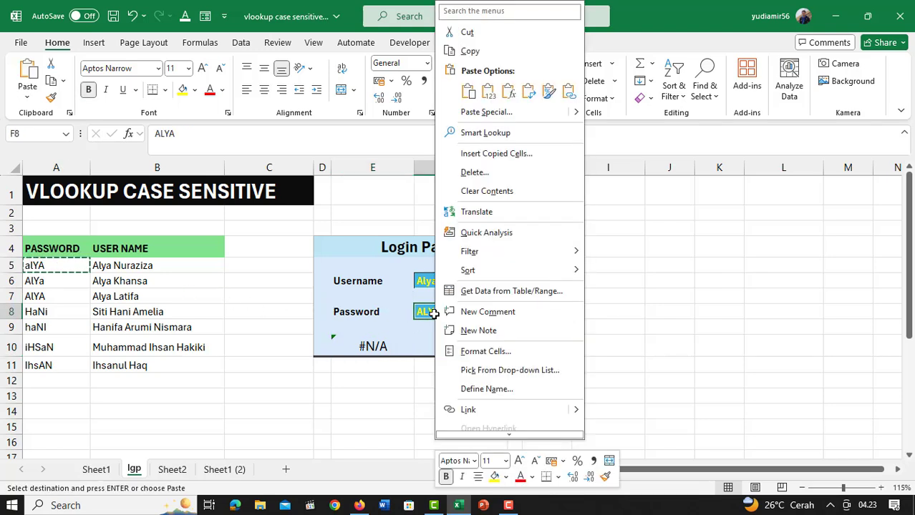
pyautogui.click(488, 91)
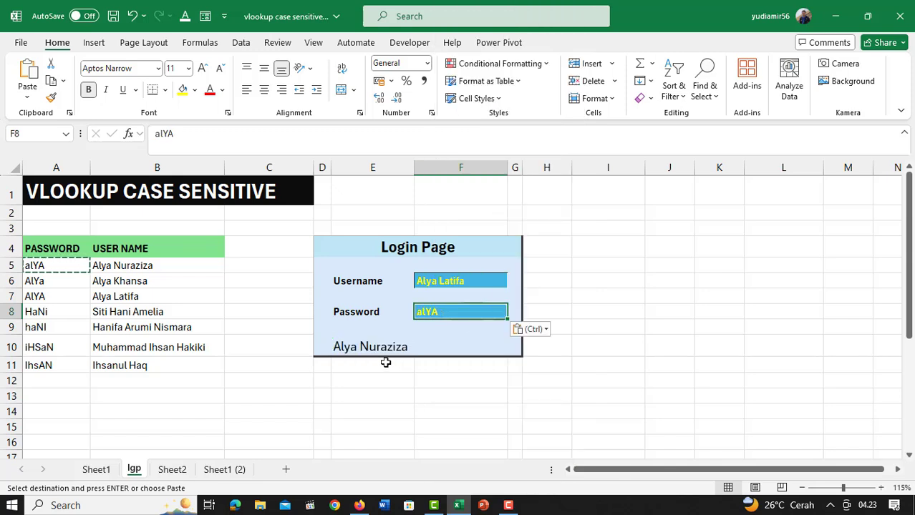
# Step: Wrap the VLOOKUP in E10 in an IF function whose logical test compares its result with the login username using <>F6
pyautogui.click(346, 352)
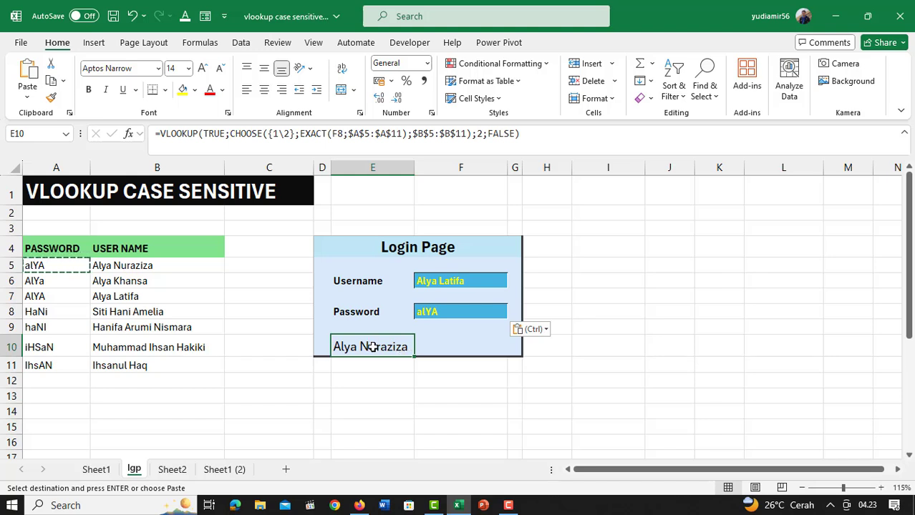
pyautogui.press('Escape')
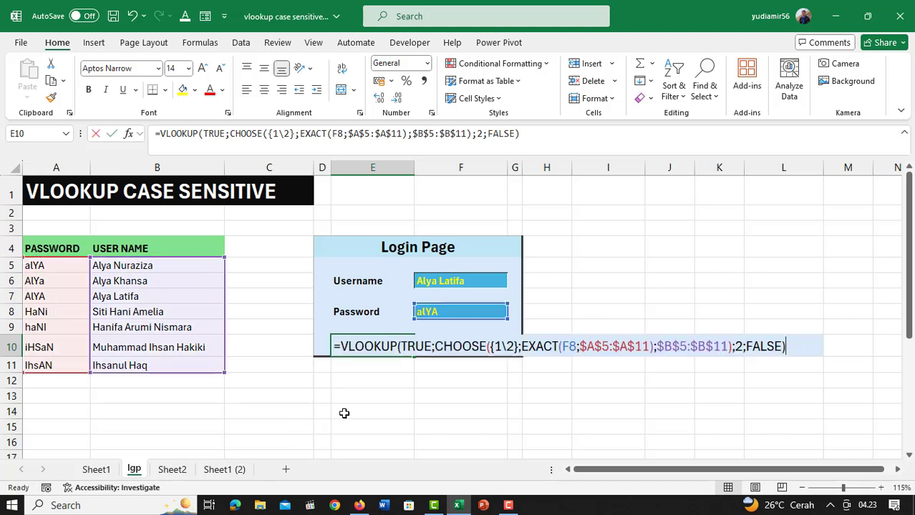
pyautogui.press('F2')
pyautogui.click(345, 346)
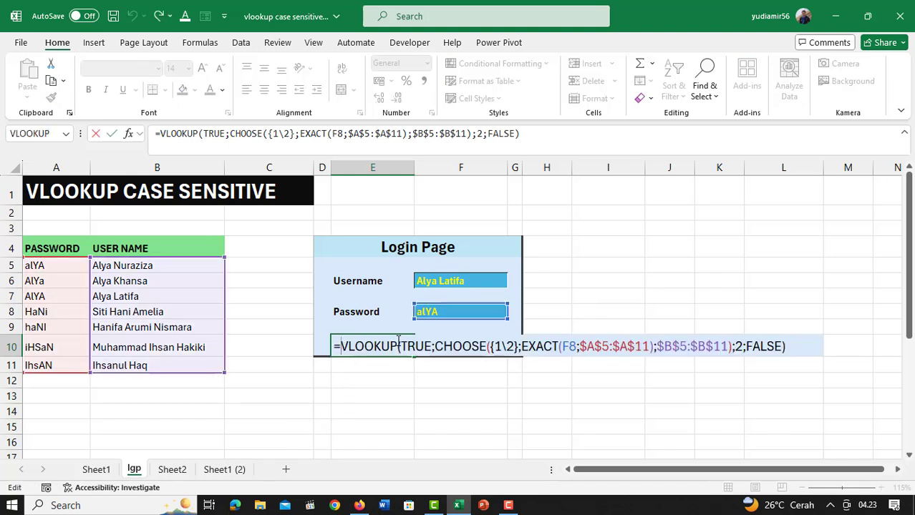
pyautogui.write('IF(')
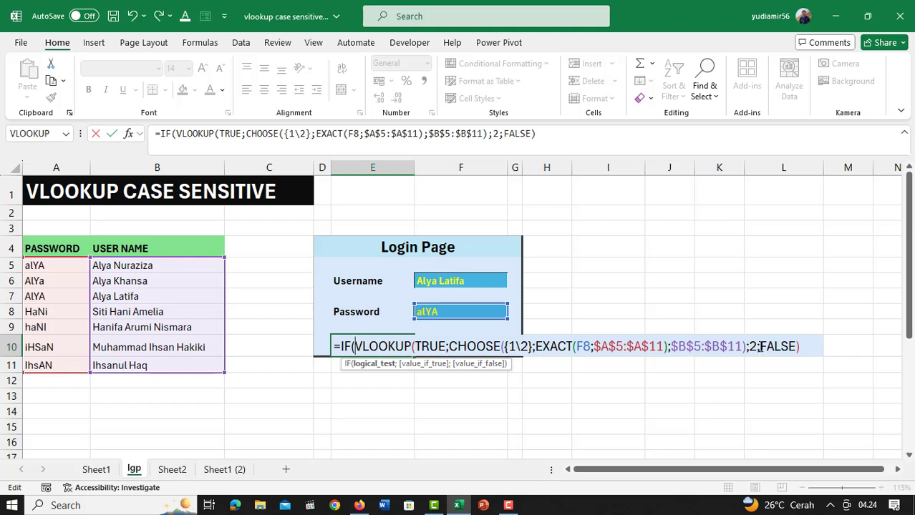
pyautogui.click(804, 347)
pyautogui.write('<>')
pyautogui.click(437, 282)
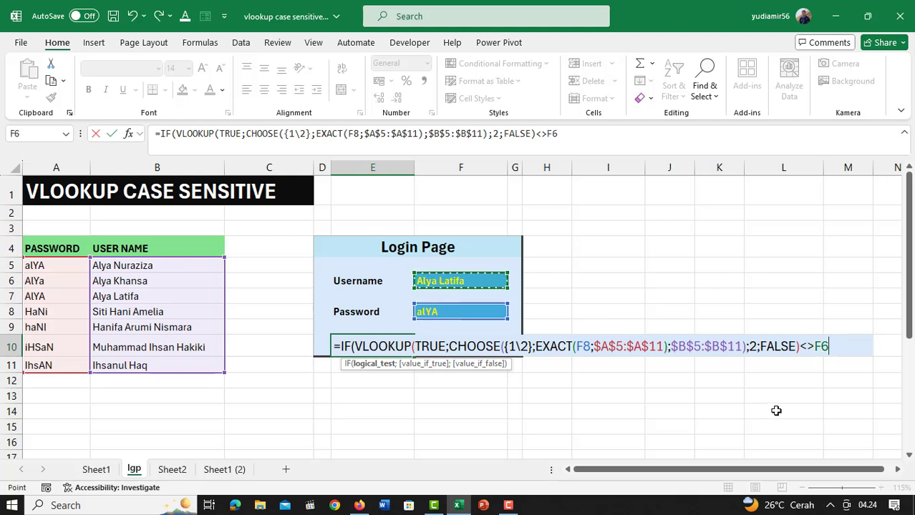
# Step: Complete the IF in E10 with "Password Salah" as the true value and "Password Benar" as the false value, and commit the formula
pyautogui.write(';"Pa')
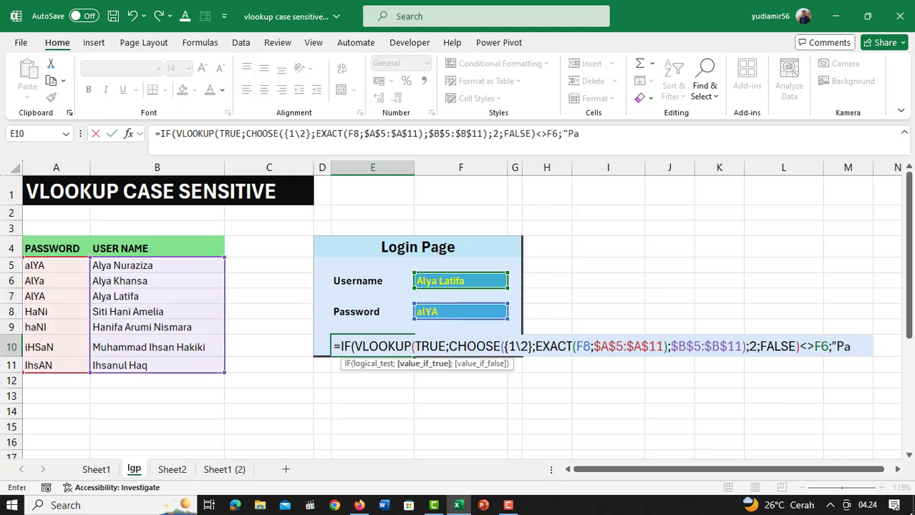
pyautogui.write('ssword')
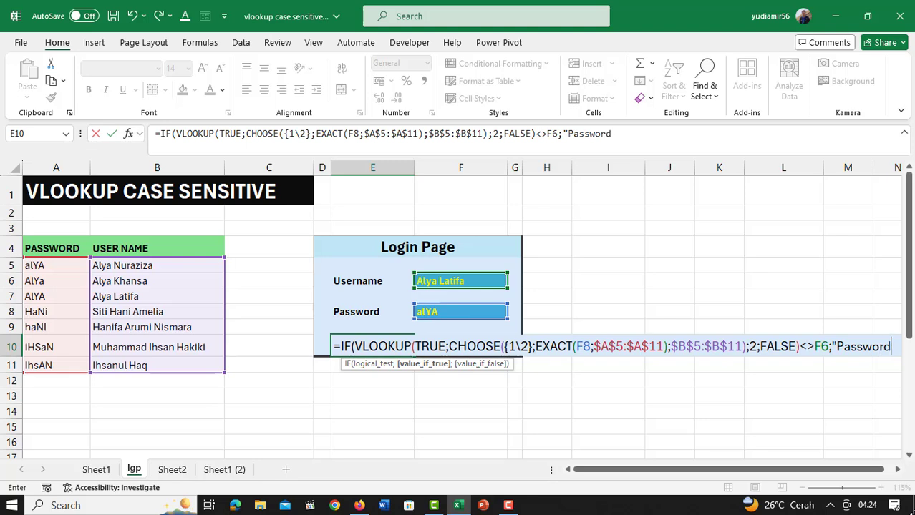
pyautogui.write(' Salah";"')
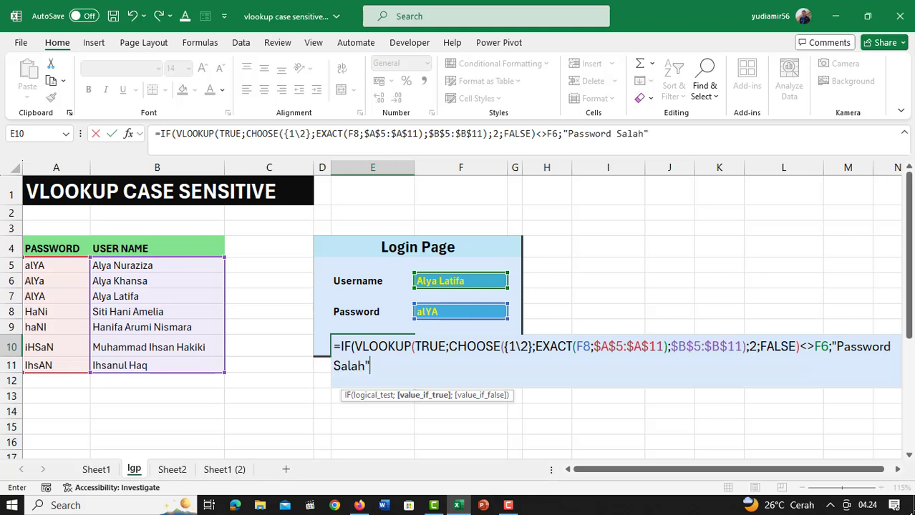
pyautogui.write('Passwor')
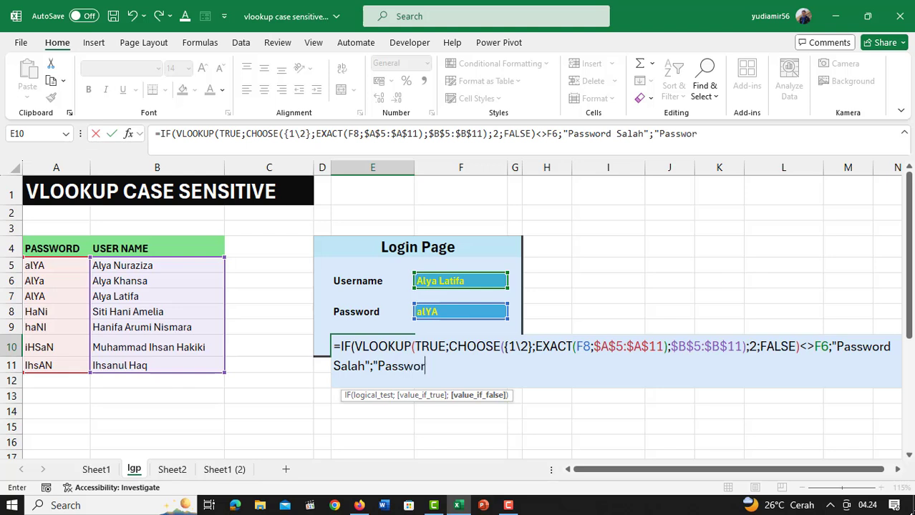
pyautogui.write('d Benar')
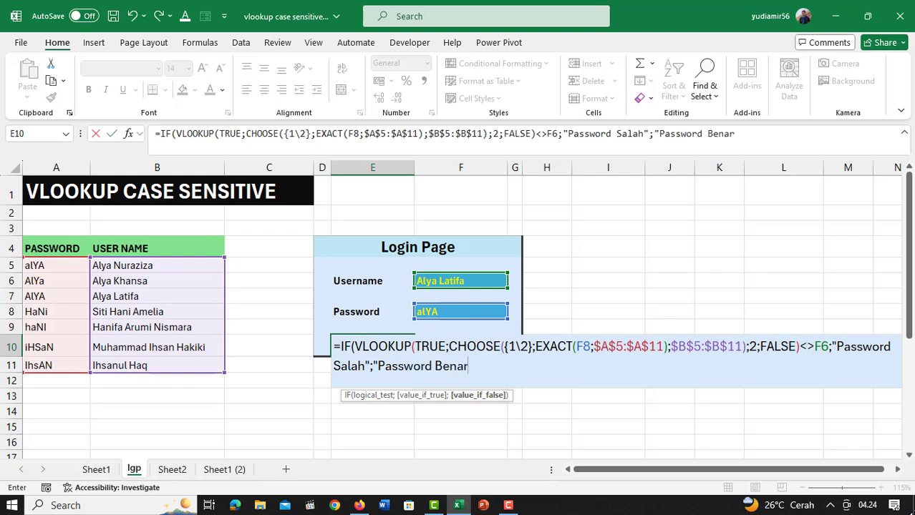
pyautogui.write('")')
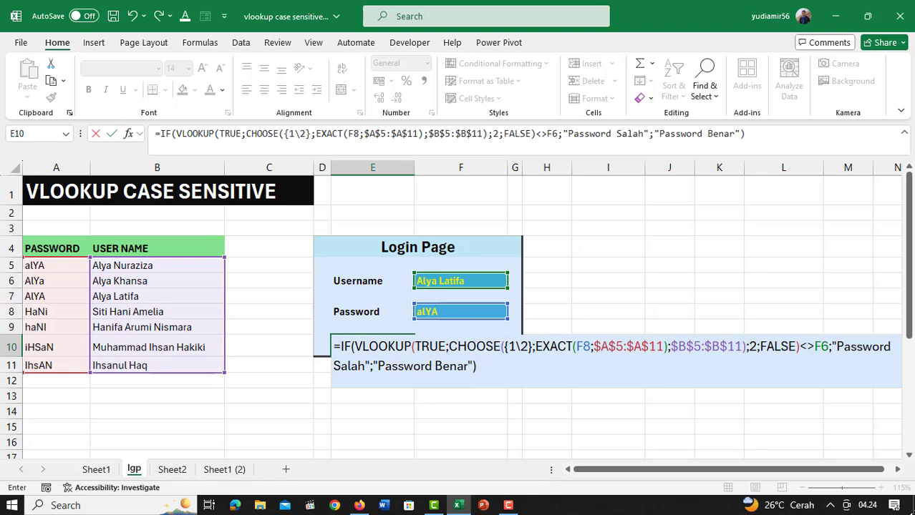
pyautogui.press('Return')
pyautogui.press('Up')
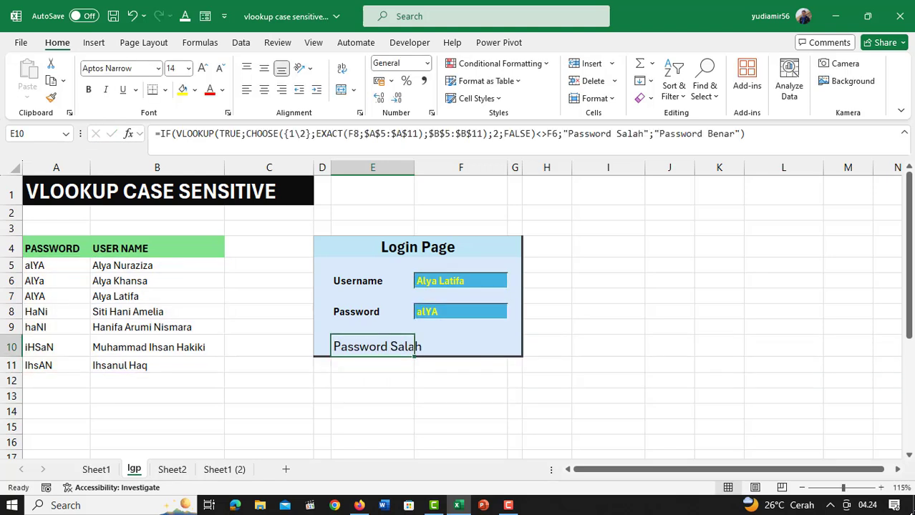
# Step: Copy the password from A7 and paste it as a value into the login password cell F8
pyautogui.click(43, 299)
pyautogui.rightClick(40, 298)
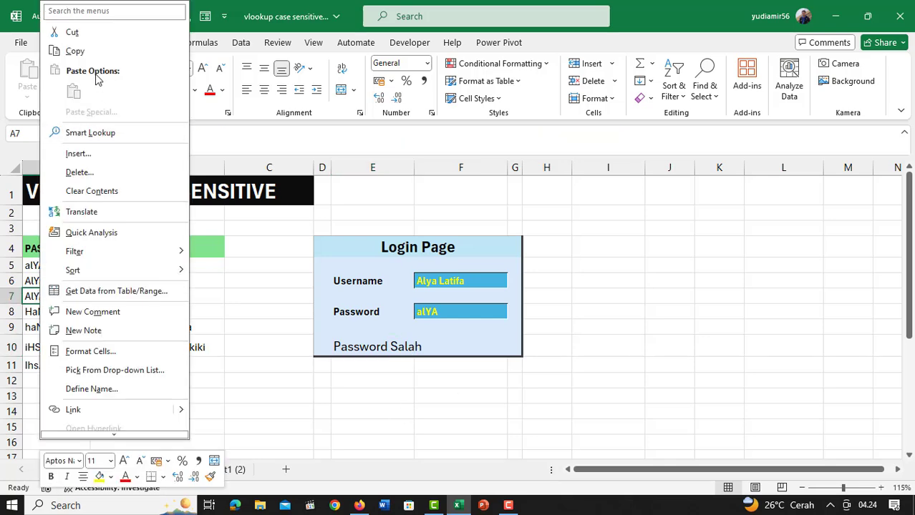
pyautogui.click(74, 51)
pyautogui.rightClick(473, 309)
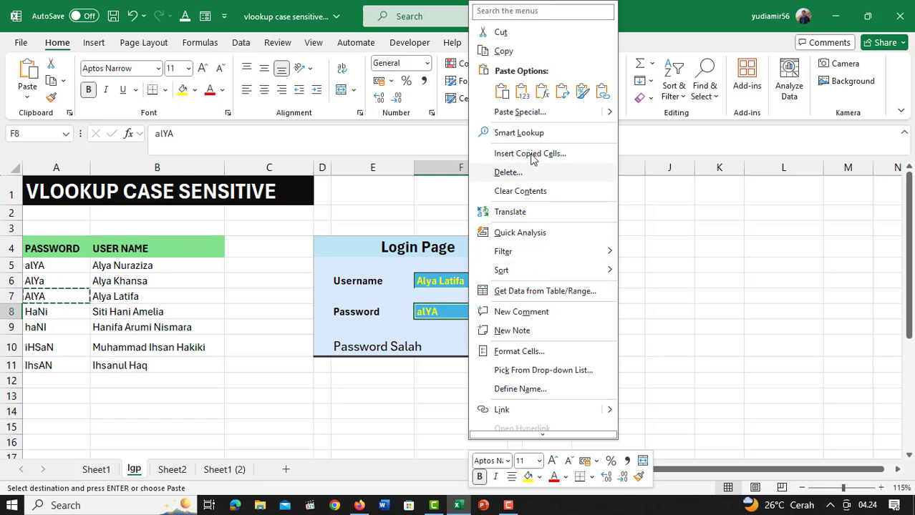
pyautogui.click(522, 91)
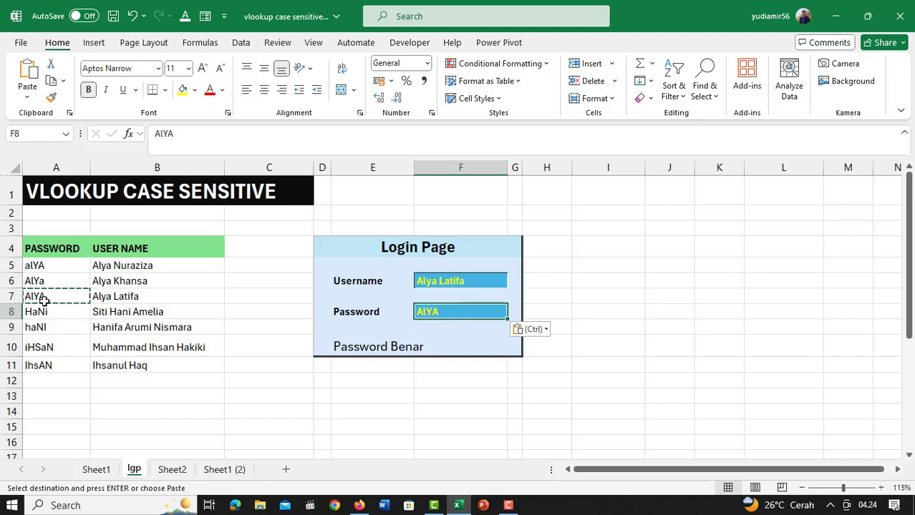
pyautogui.press('Escape')
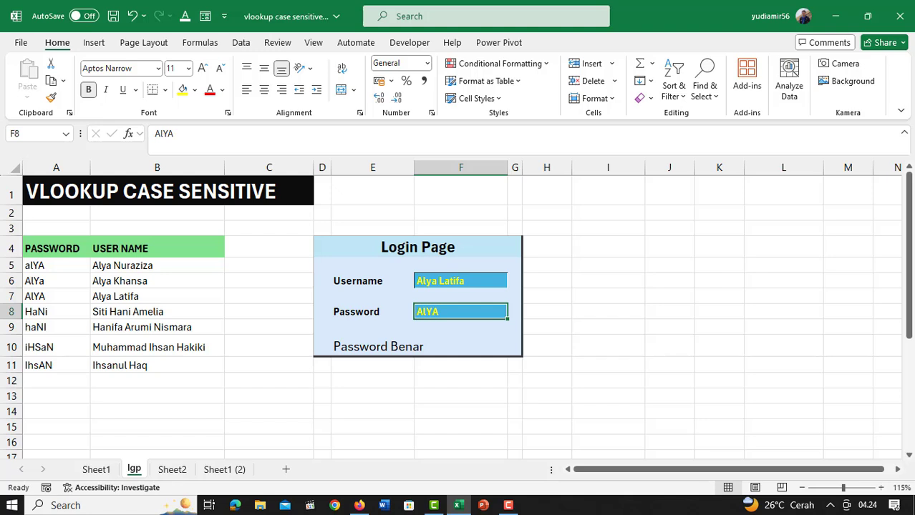
# Step: Enter an unlisted, all-lowercase password in the login password cell F8 and select the result cell E10
pyautogui.write('alya')
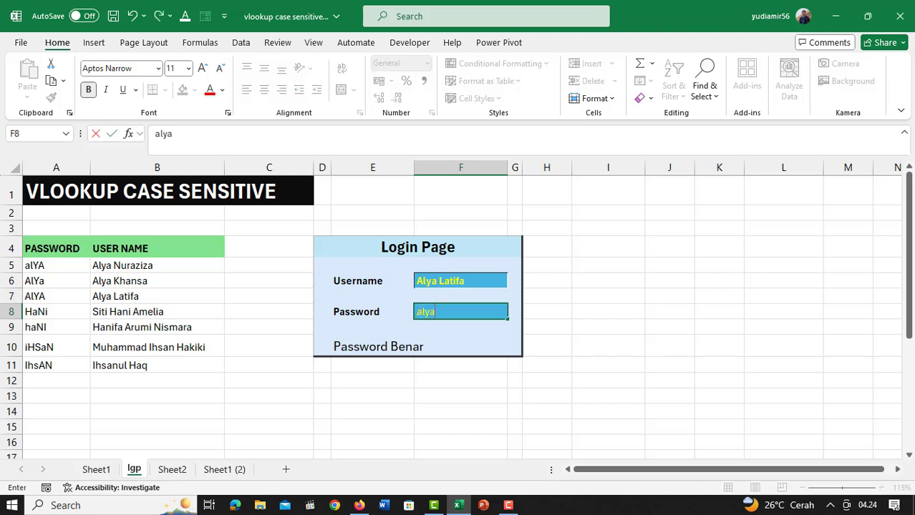
pyautogui.press('Return')
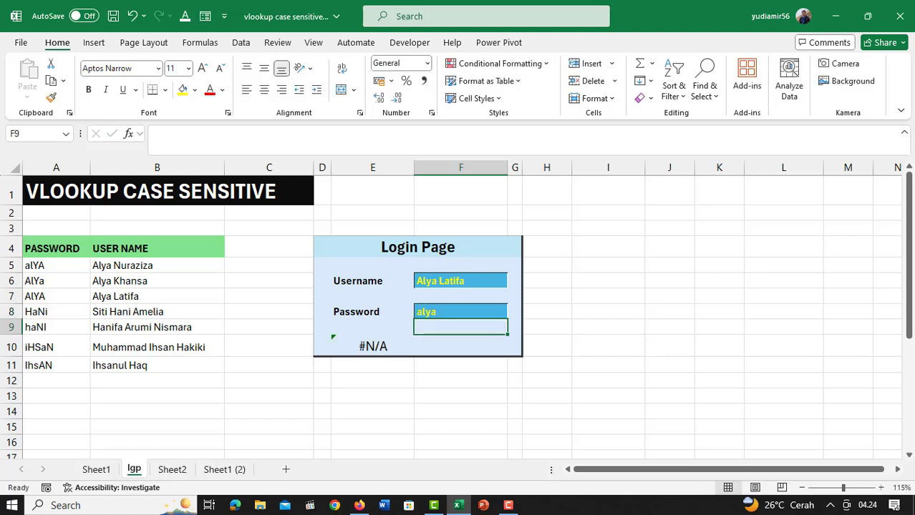
pyautogui.click(363, 348)
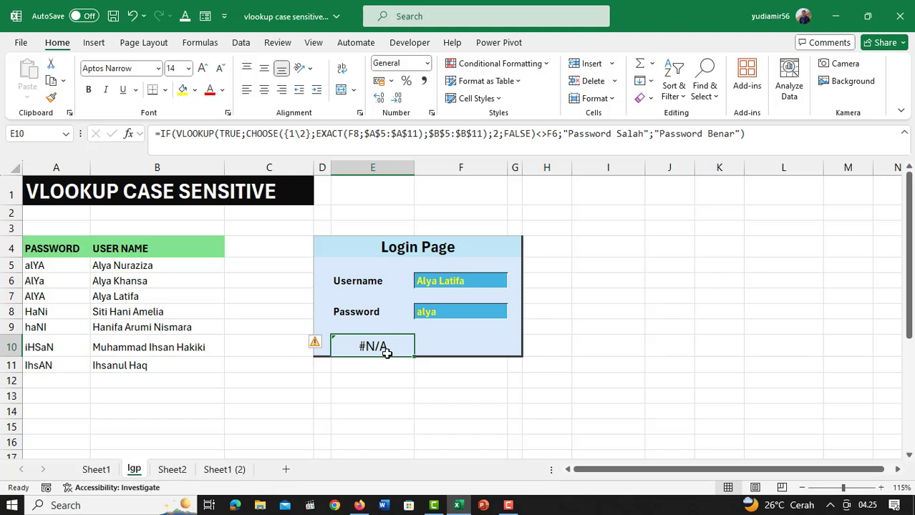
# Step: Nest the whole IF formula in E10 inside an IFERROR function
pyautogui.doubleClick(364, 347)
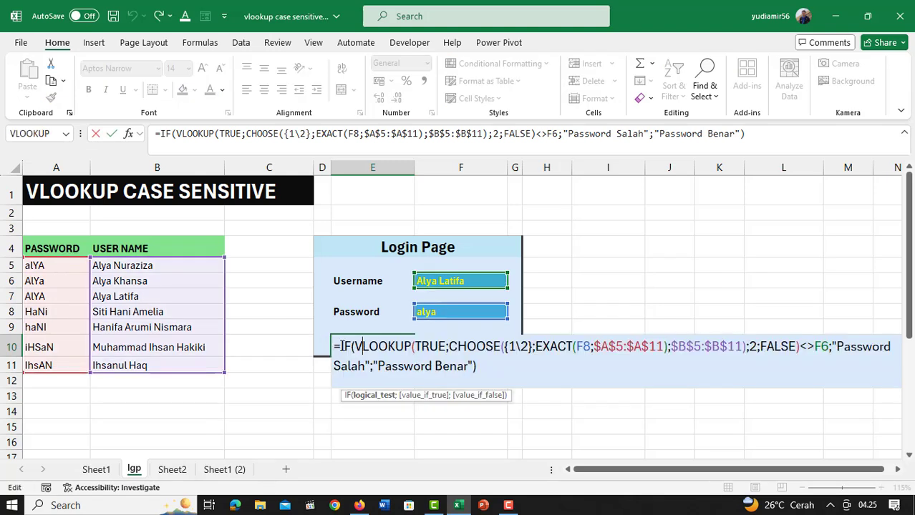
pyautogui.click(473, 366)
pyautogui.write('if')
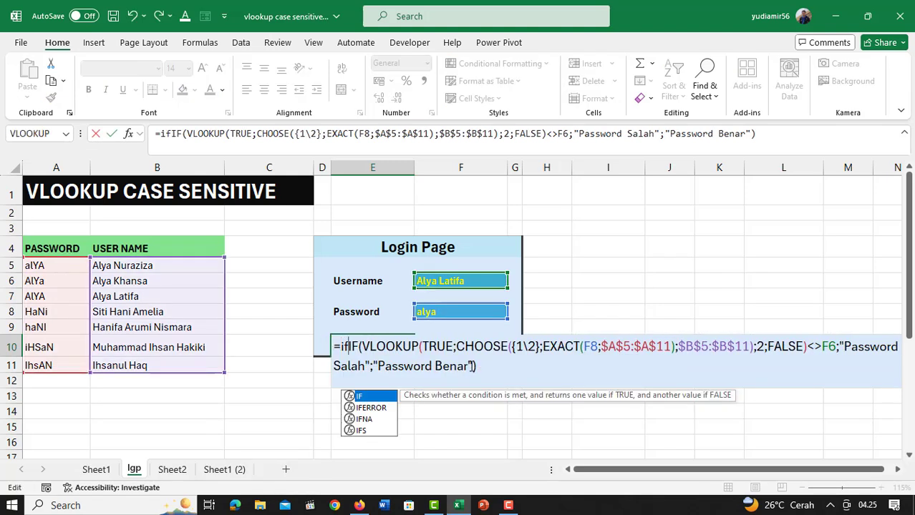
pyautogui.press('Down')
pyautogui.press('Tab')
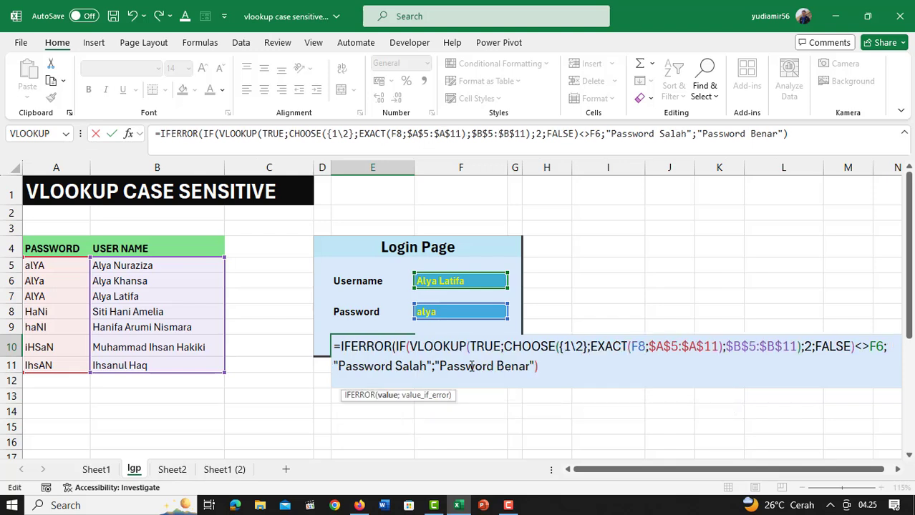
# Step: Add "Password Salah" as the value_if_error of the IFERROR in E10, close the function and commit the formula
pyautogui.click(539, 366)
pyautogui.write(';"Passwor')
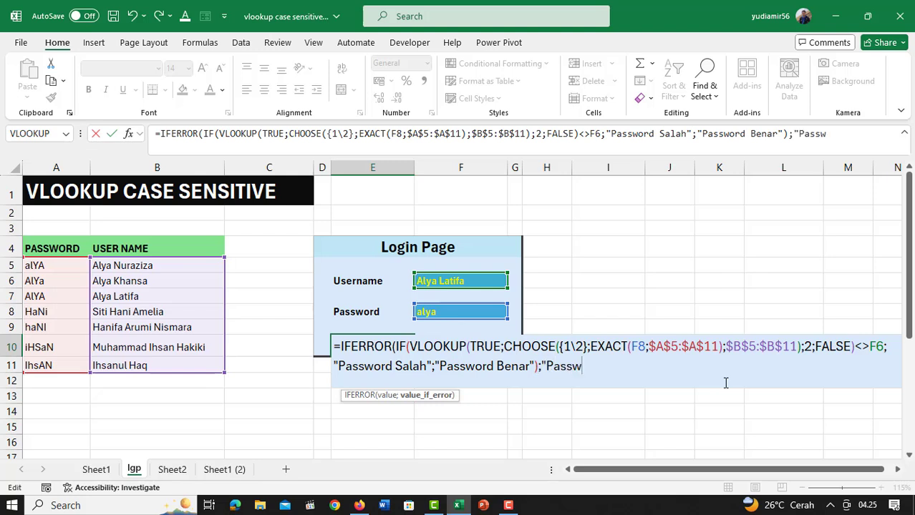
pyautogui.write('d Salah')
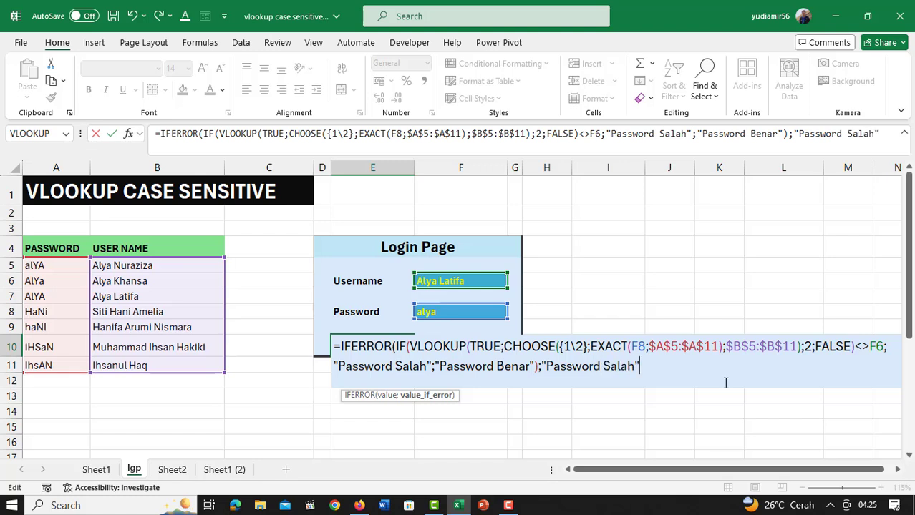
pyautogui.write('")')
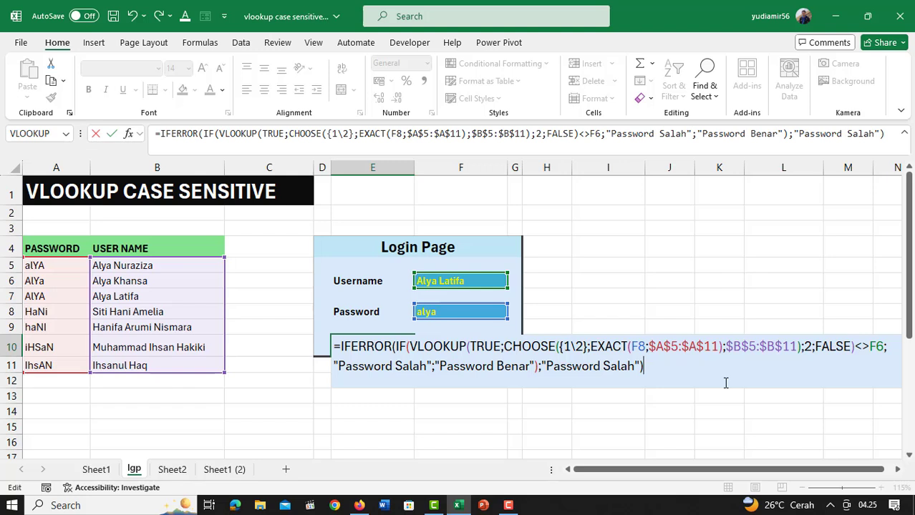
pyautogui.press('Return')
pyautogui.press('Up')
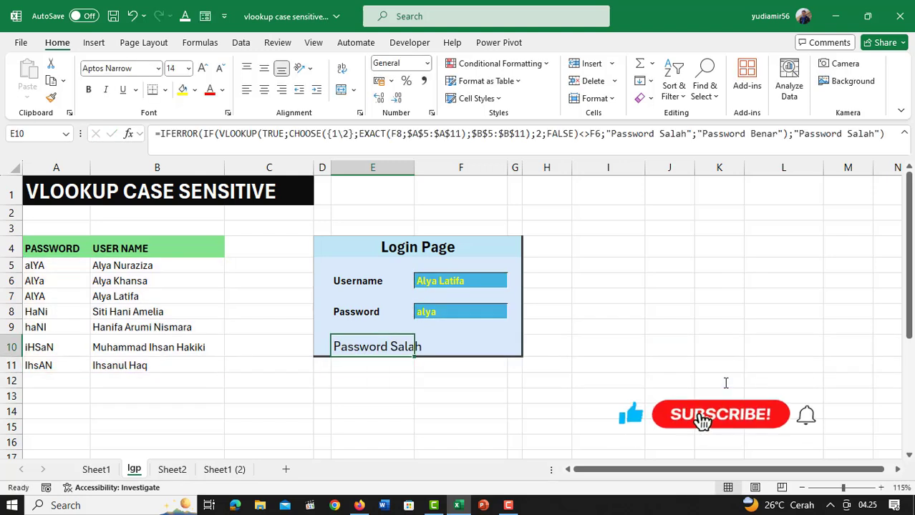
pyautogui.press('Right')
pyautogui.click(429, 310)
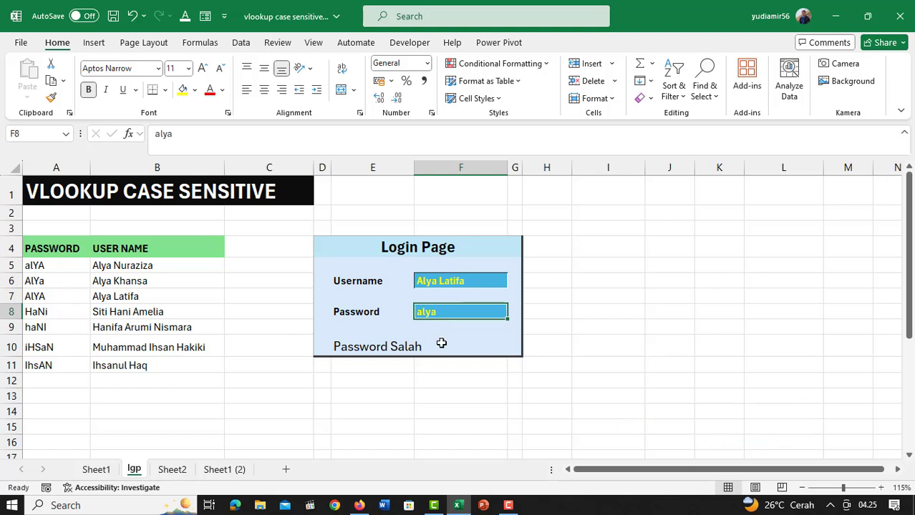
pyautogui.click(371, 349)
pyautogui.click(389, 397)
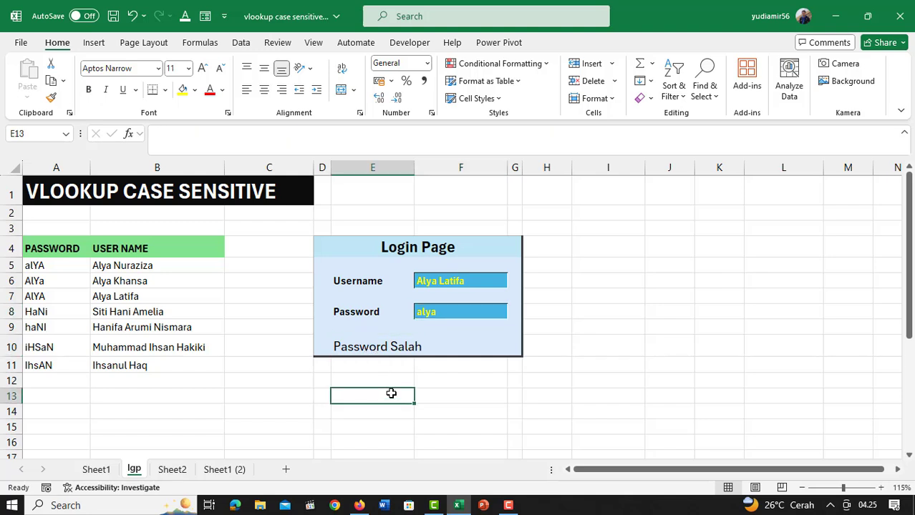